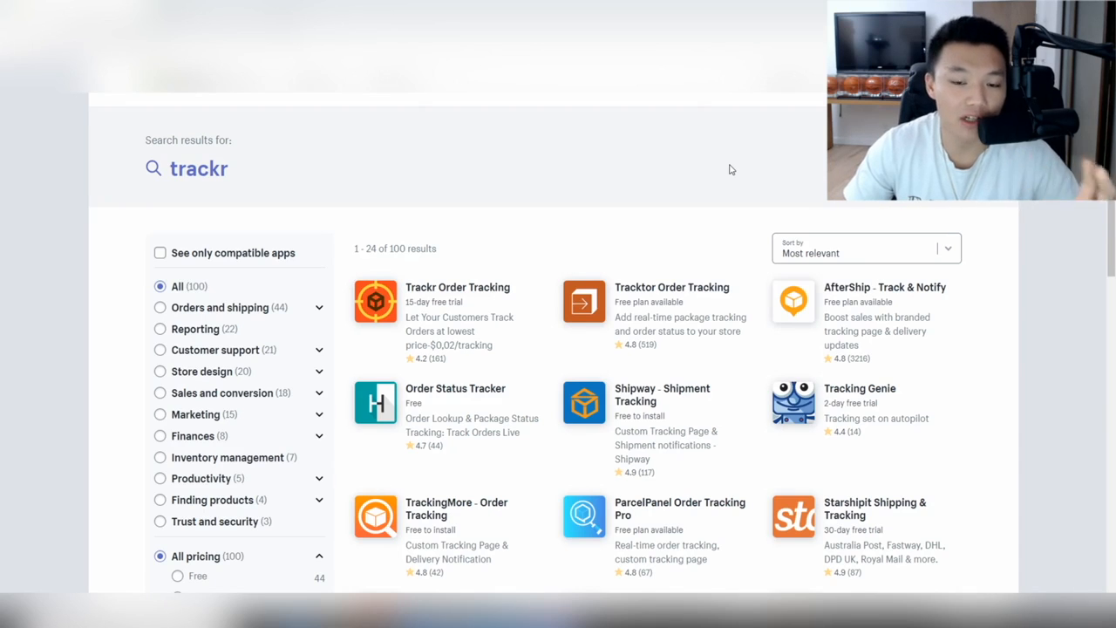
# Open the Trackr Order Tracking listing from the trackr search results and review it.
pyautogui.scroll(-2, 904, 330)
pyautogui.scroll(2, 905, 330)
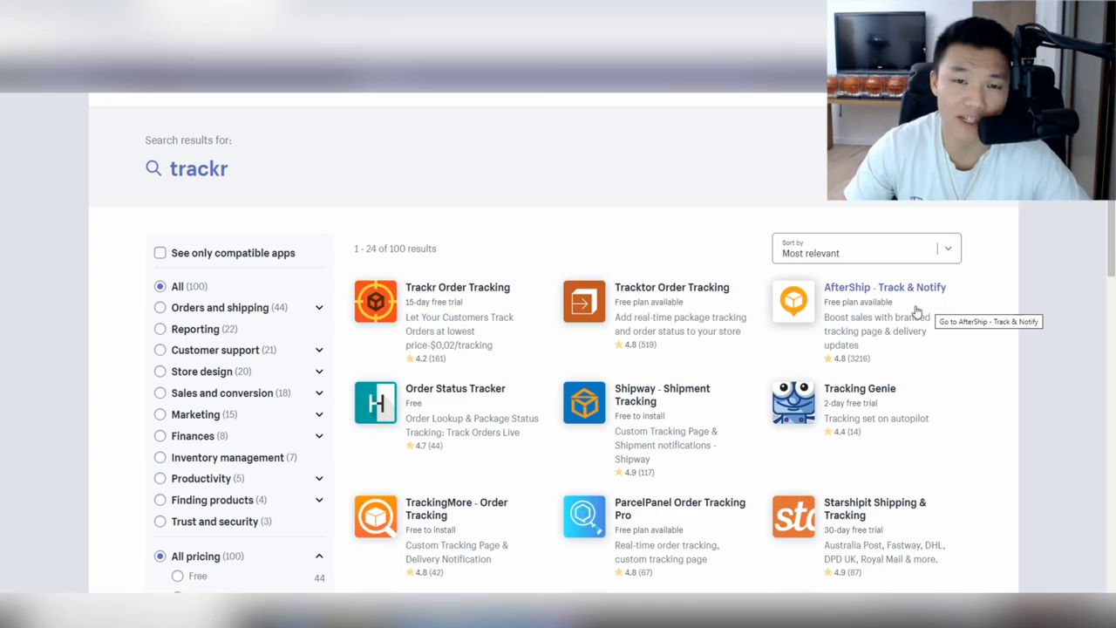
pyautogui.click(510, 284)
pyautogui.scroll(-3, 577, 193)
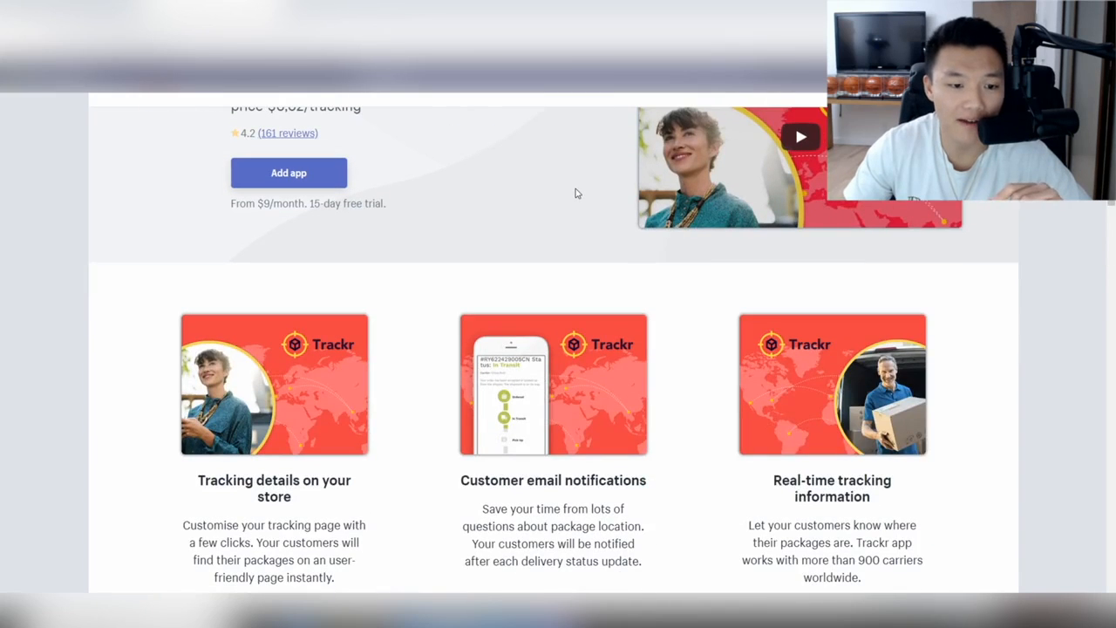
pyautogui.scroll(3, 558, 194)
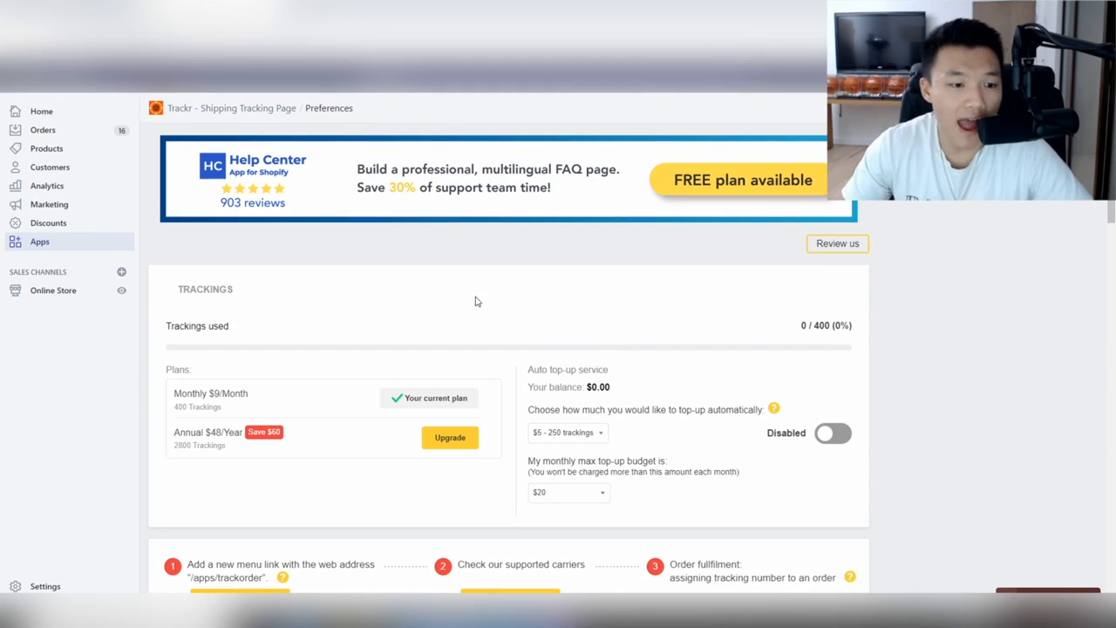
# Scroll down Trackr's Preferences page to the disabled auto top-up setting.
pyautogui.scroll(-1, 365, 342)
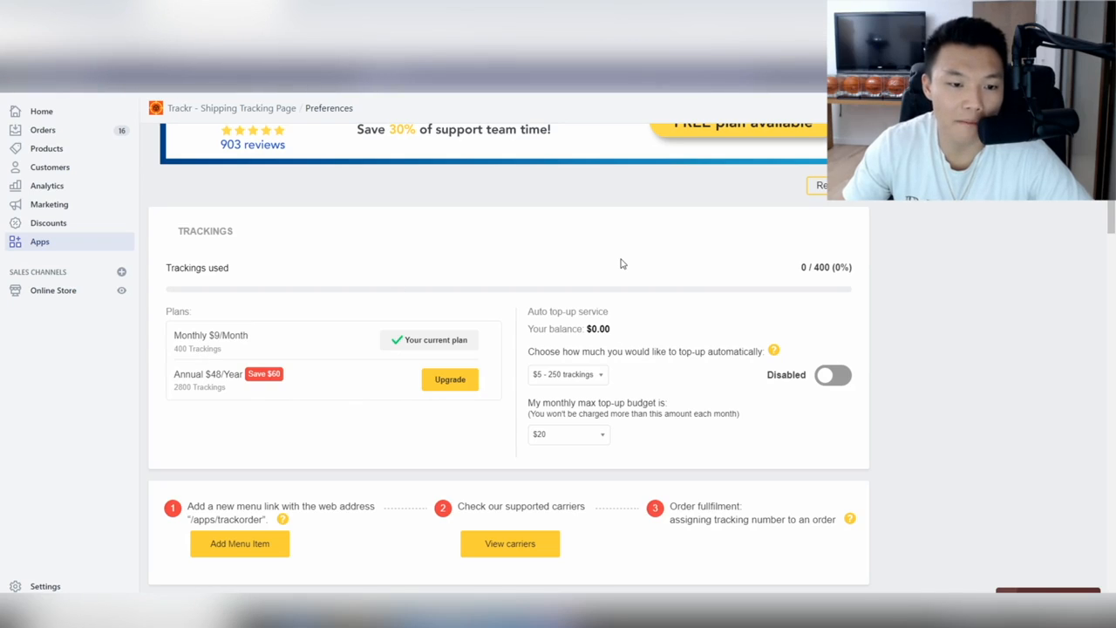
pyautogui.scroll(-2, 622, 263)
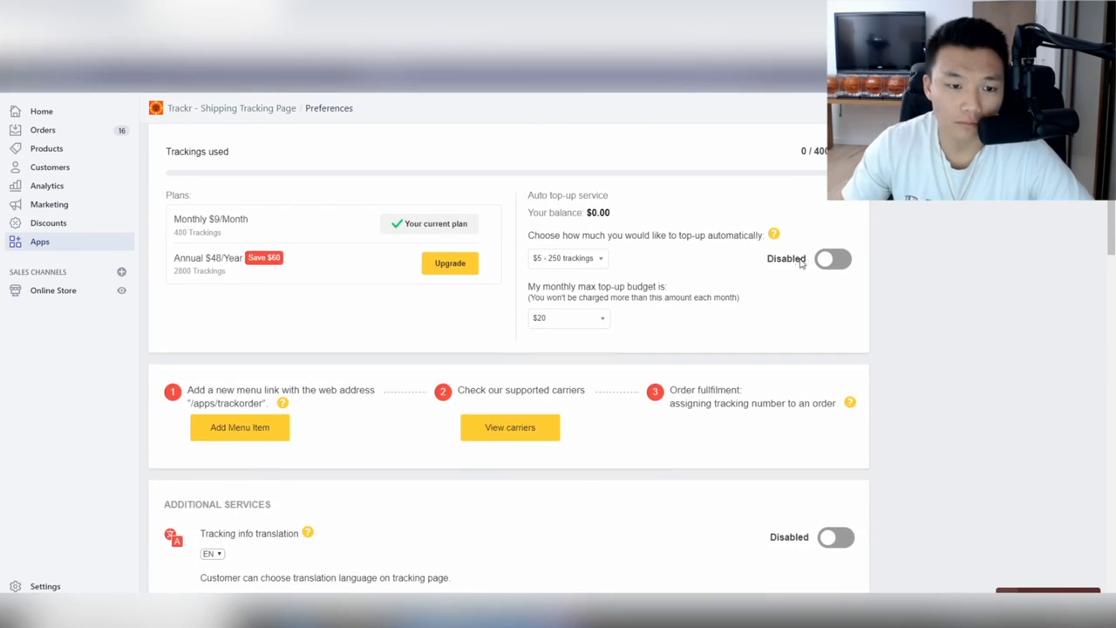
# Enable auto top-up ($5 - 250 trackings, $20 monthly budget) by approving the Trackr charges.
pyautogui.click(829, 270)
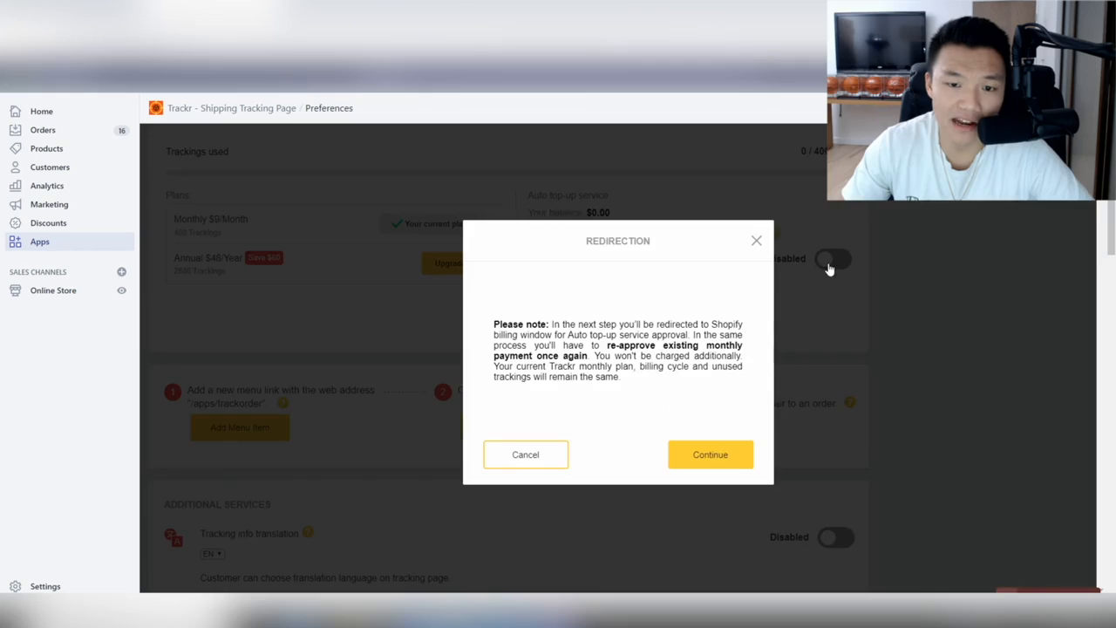
pyautogui.click(712, 456)
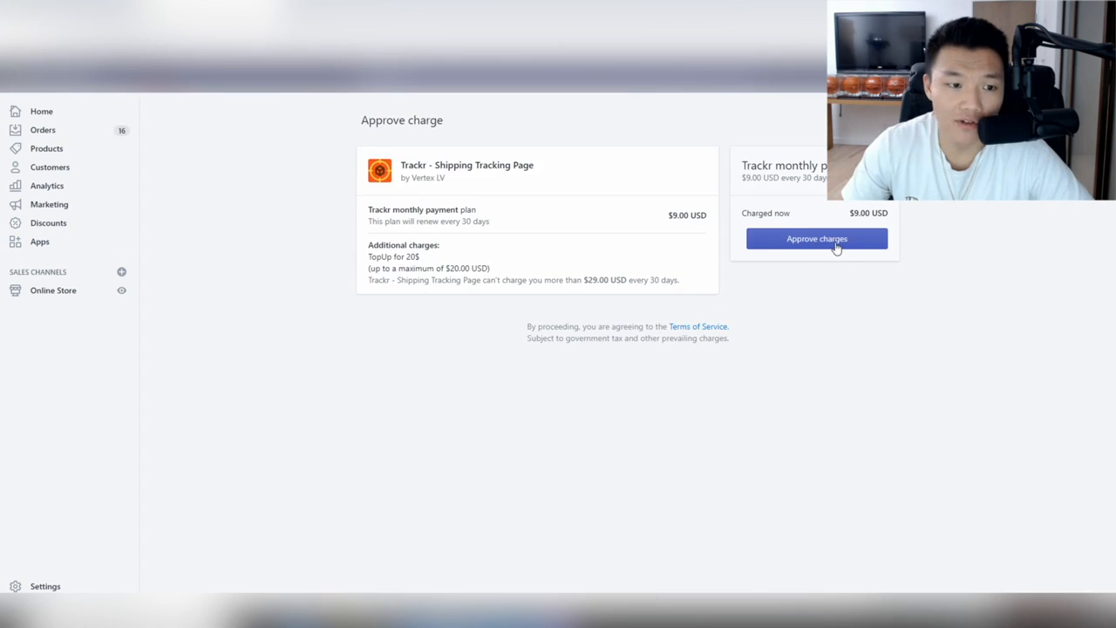
pyautogui.click(836, 247)
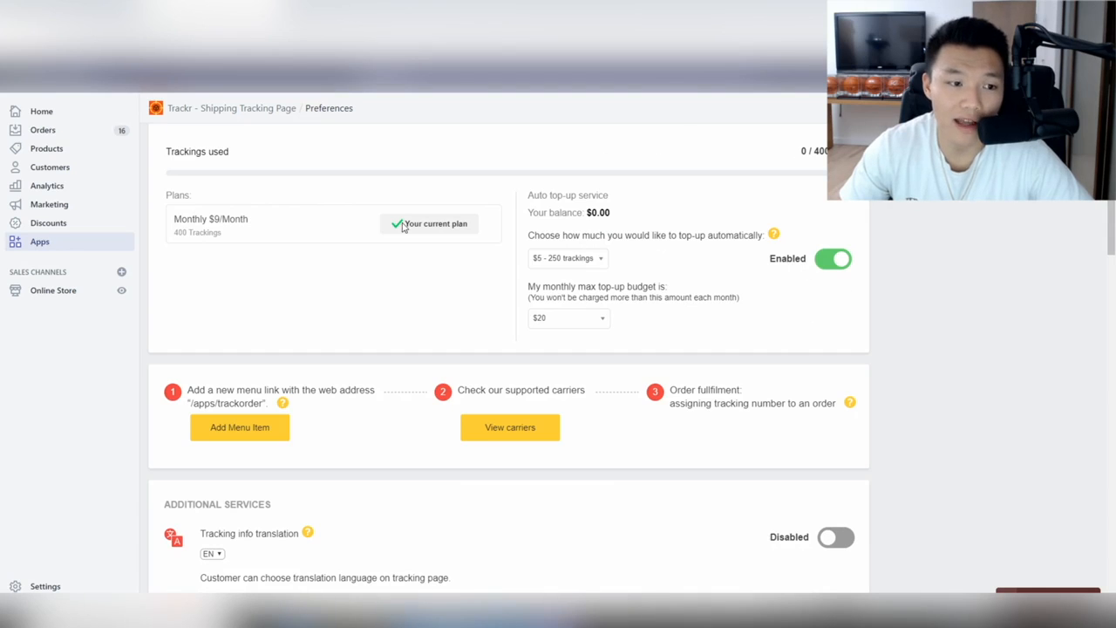
# Copy the /apps/trackorder address from Trackr's Preferences and go to the store's navigation menus.
pyautogui.scroll(-1, 776, 219)
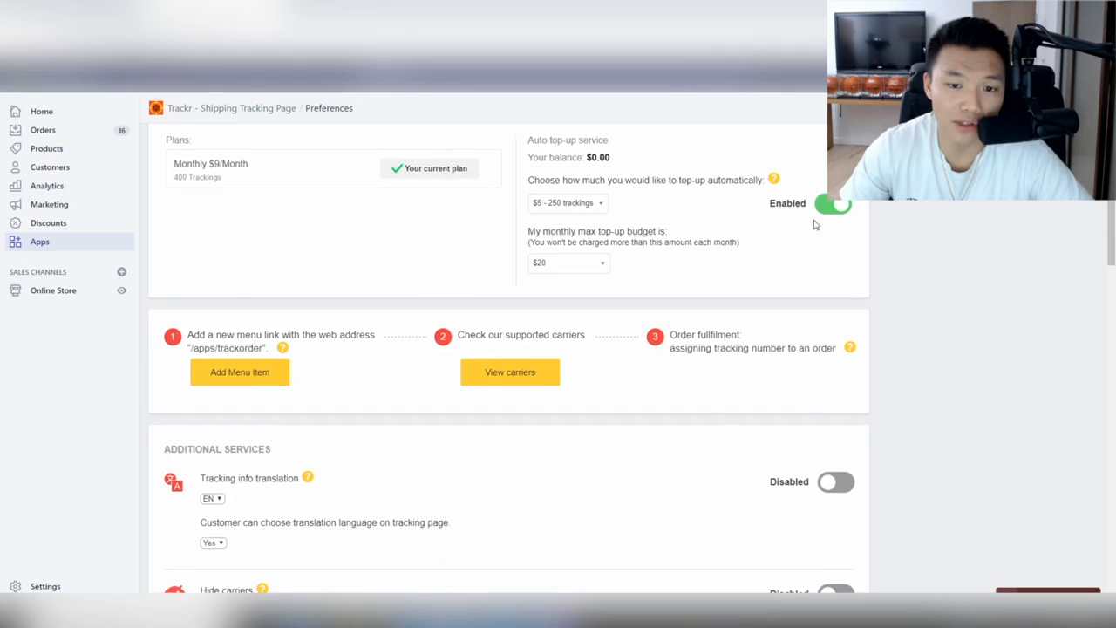
pyautogui.scroll(-1, 655, 213)
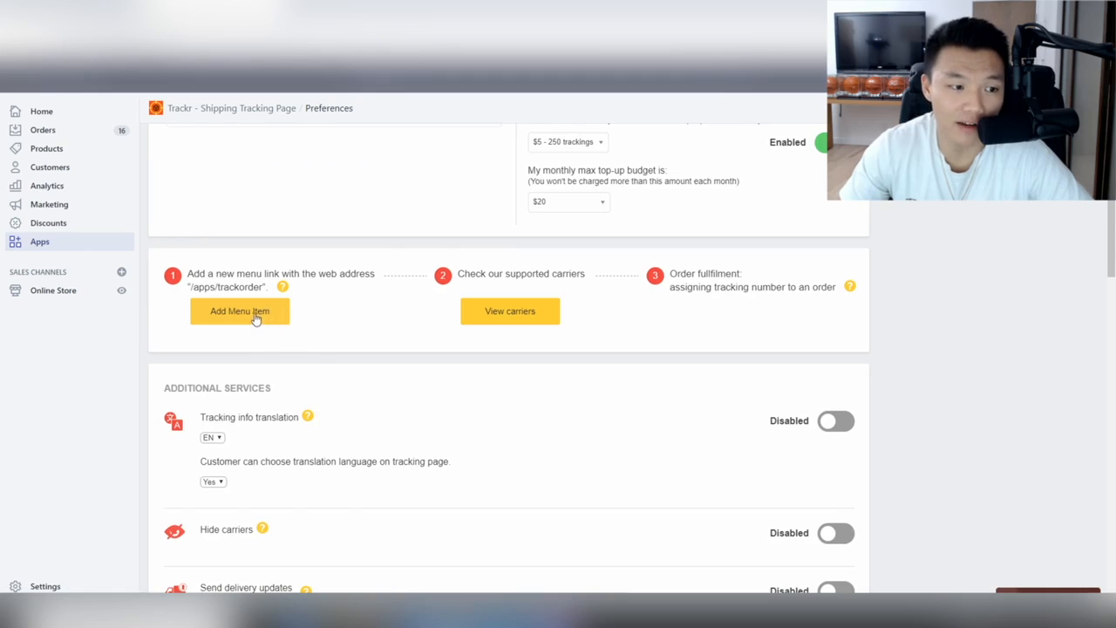
pyautogui.moveTo(262, 290); pyautogui.dragTo(192, 291)
pyautogui.rightClick(210, 292)
pyautogui.click(244, 299)
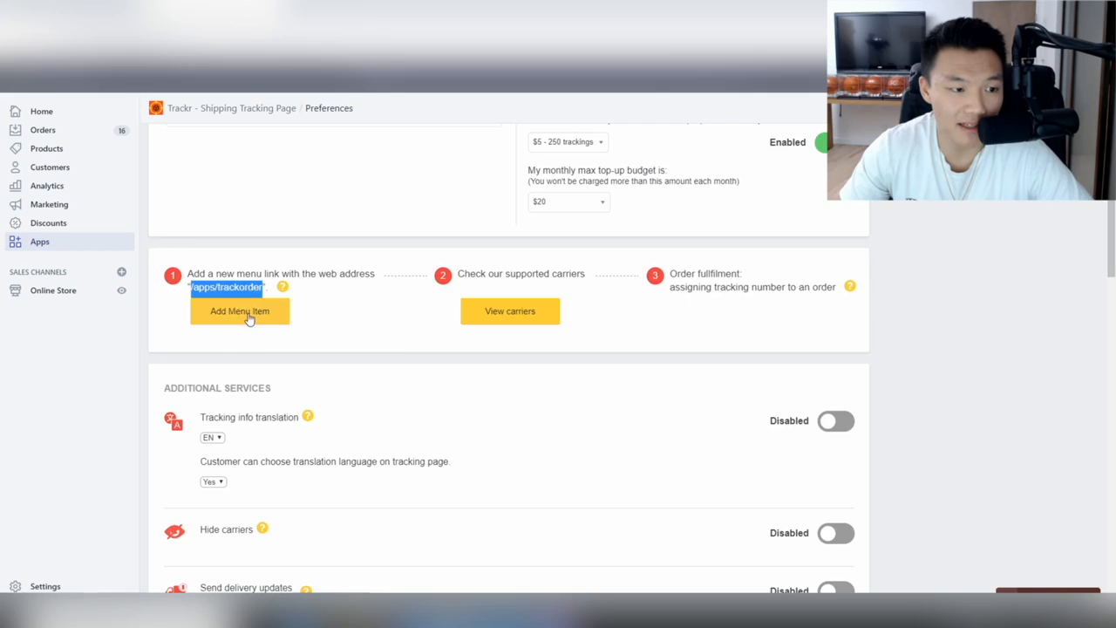
pyautogui.click(248, 316)
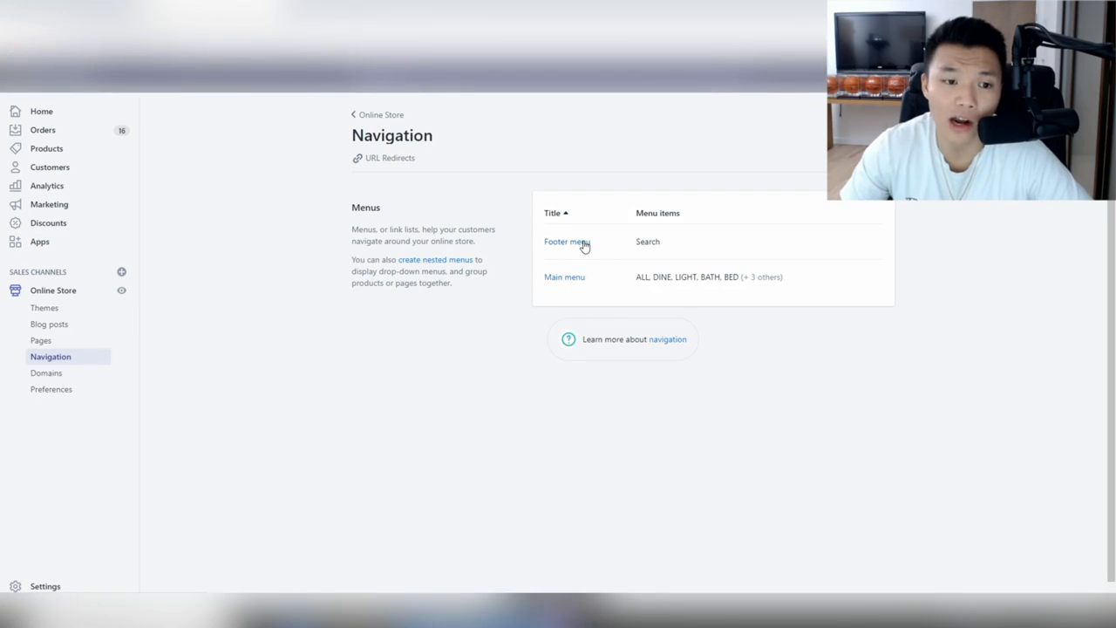
# Create a Footer menu item named 'Track Order' pointing to /apps/trackorder and save the menu.
pyautogui.click(579, 244)
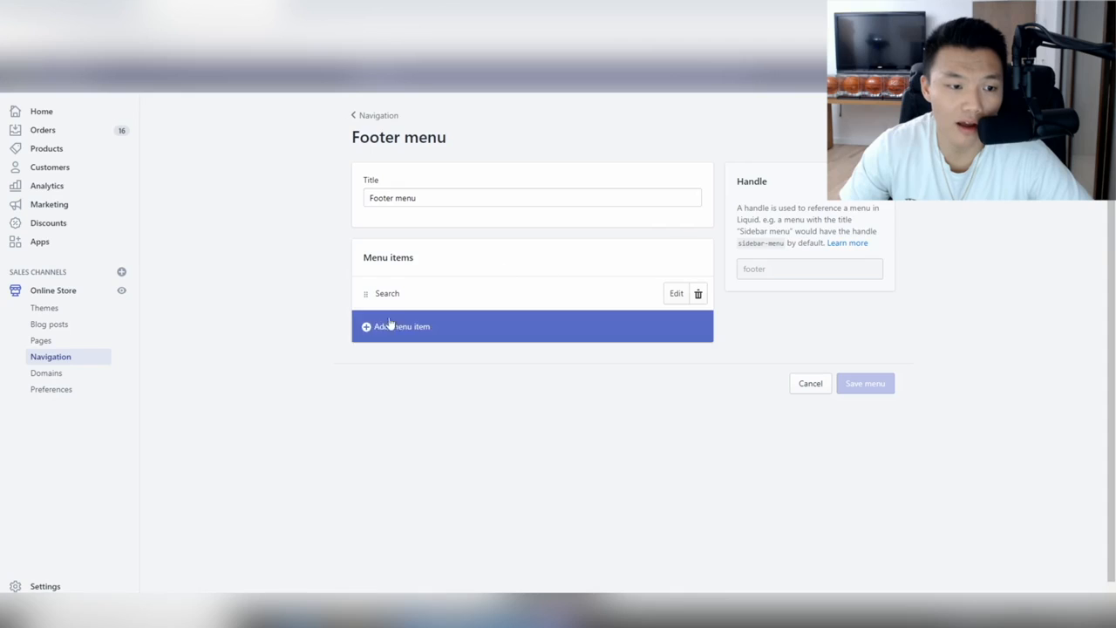
pyautogui.click(391, 325)
pyautogui.click(433, 332)
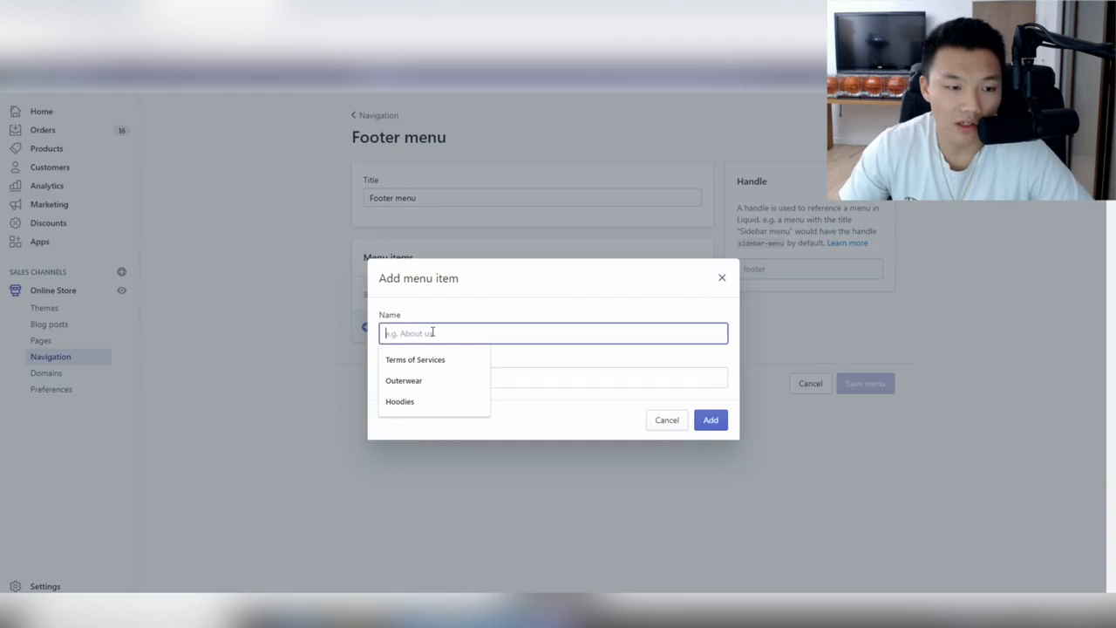
pyautogui.write('Track Order')
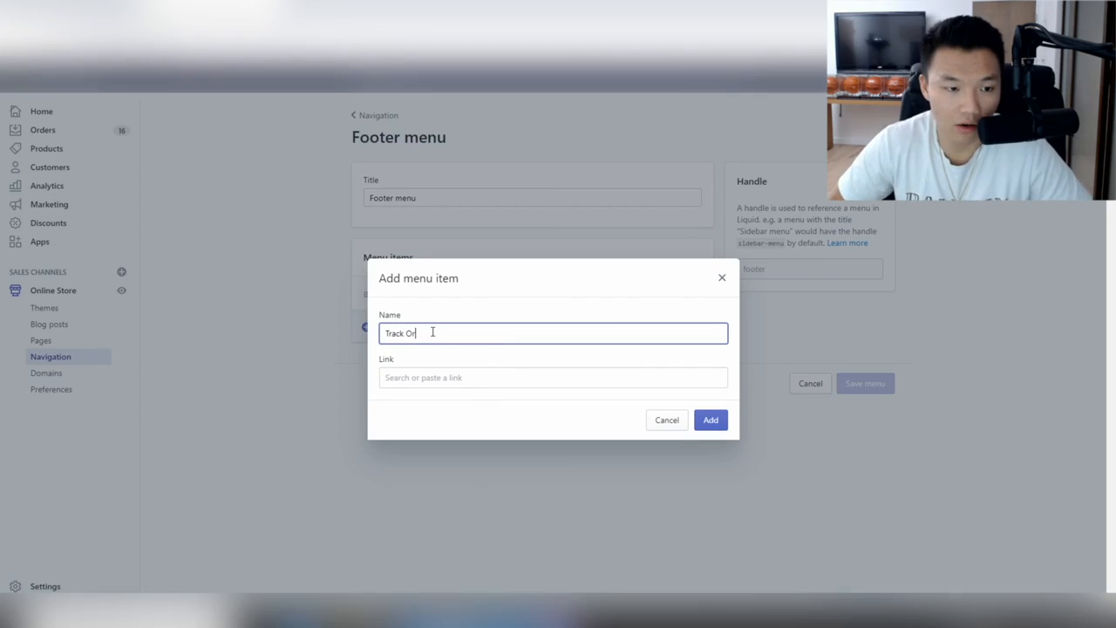
pyautogui.rightClick(436, 375)
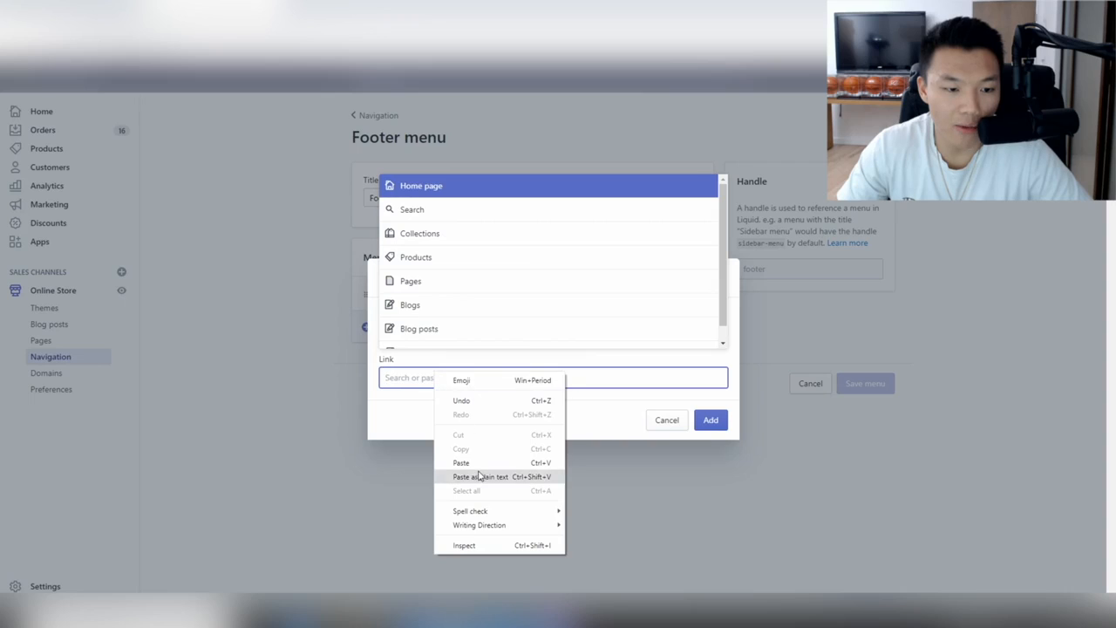
pyautogui.click(478, 477)
pyautogui.click(493, 314)
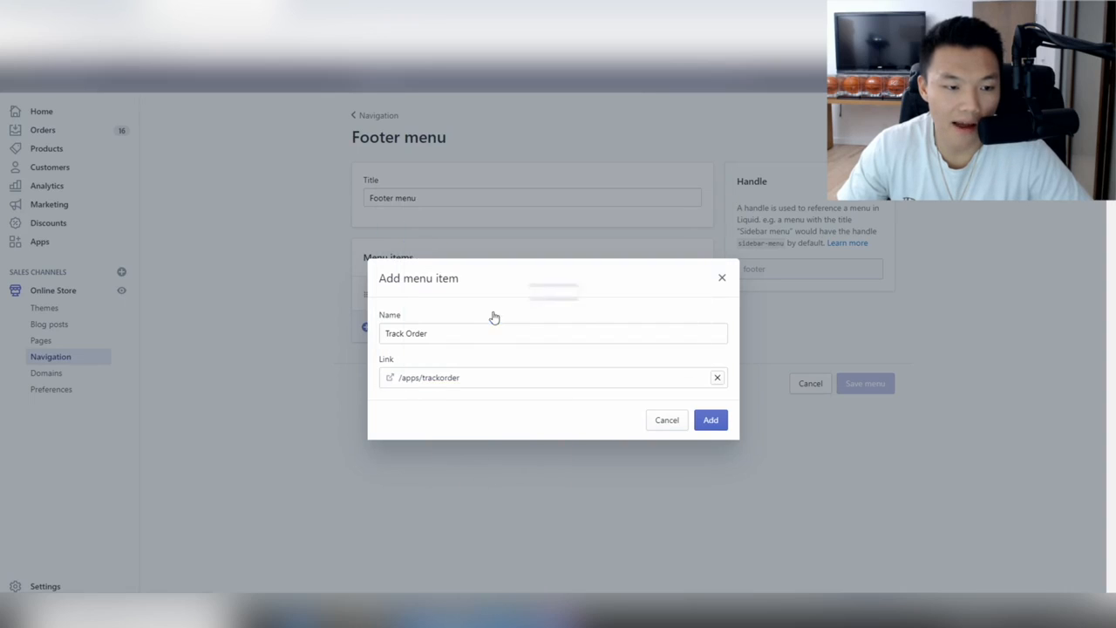
pyautogui.click(714, 421)
pyautogui.click(883, 422)
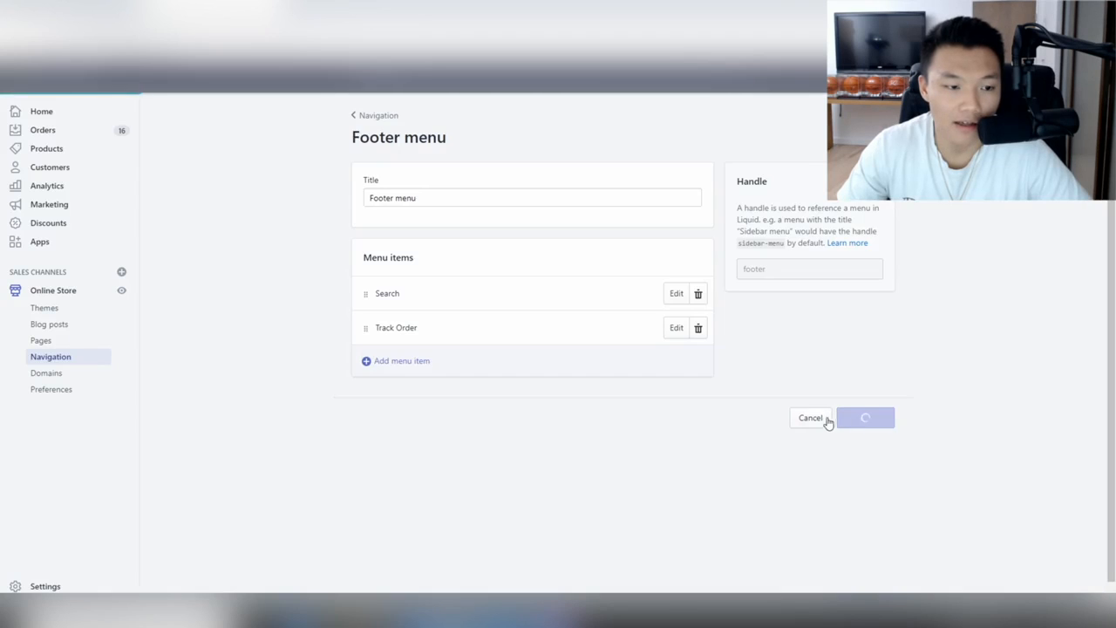
pyautogui.click(380, 118)
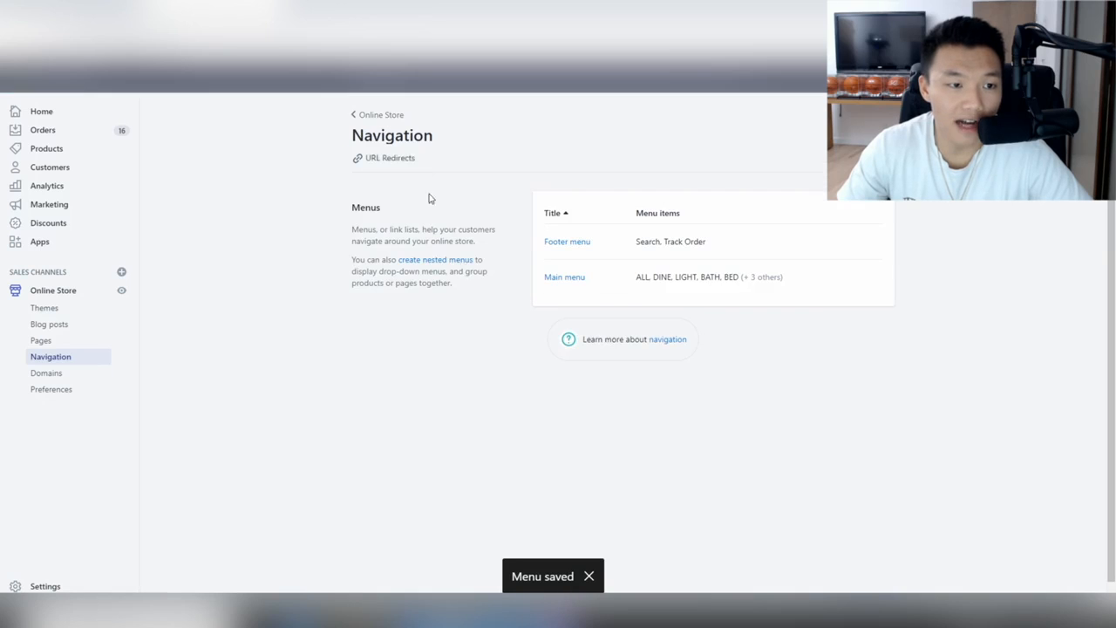
# Add a new Main menu item named 'Track Order', replacing an accidentally pasted address.
pyautogui.click(569, 278)
pyautogui.scroll(-1, 436, 419)
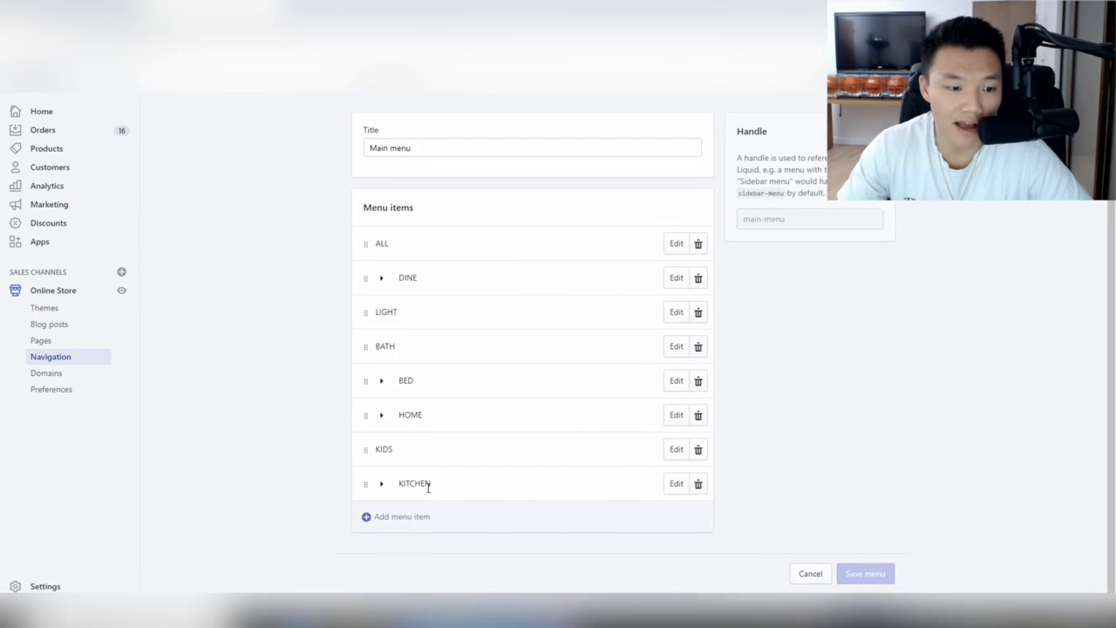
pyautogui.click(405, 516)
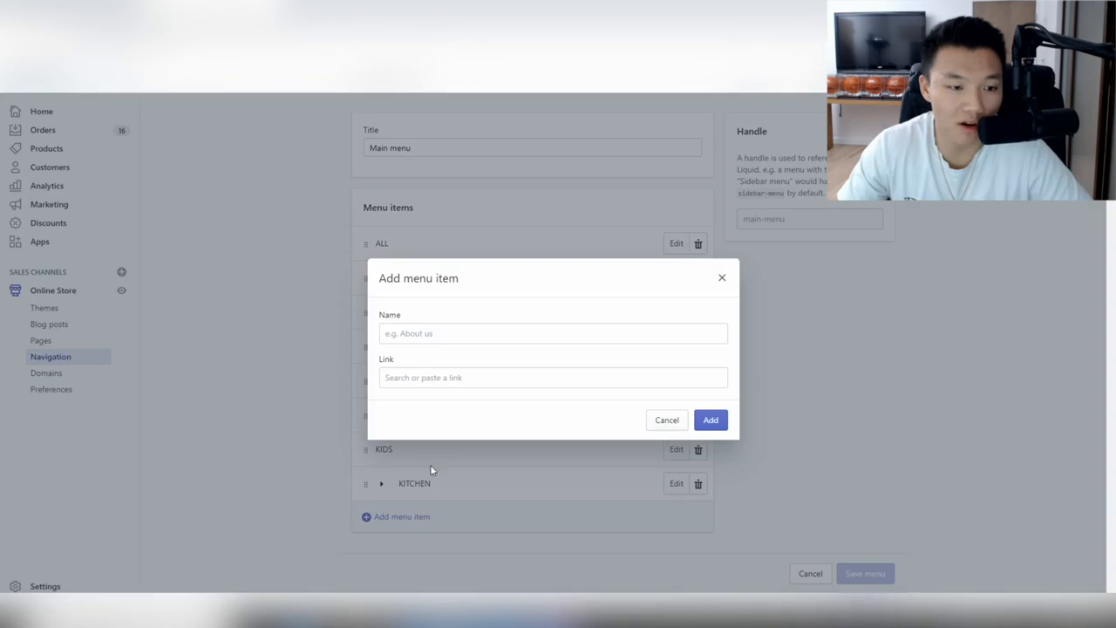
pyautogui.click(467, 338)
pyautogui.rightClick(468, 338)
pyautogui.click(513, 440)
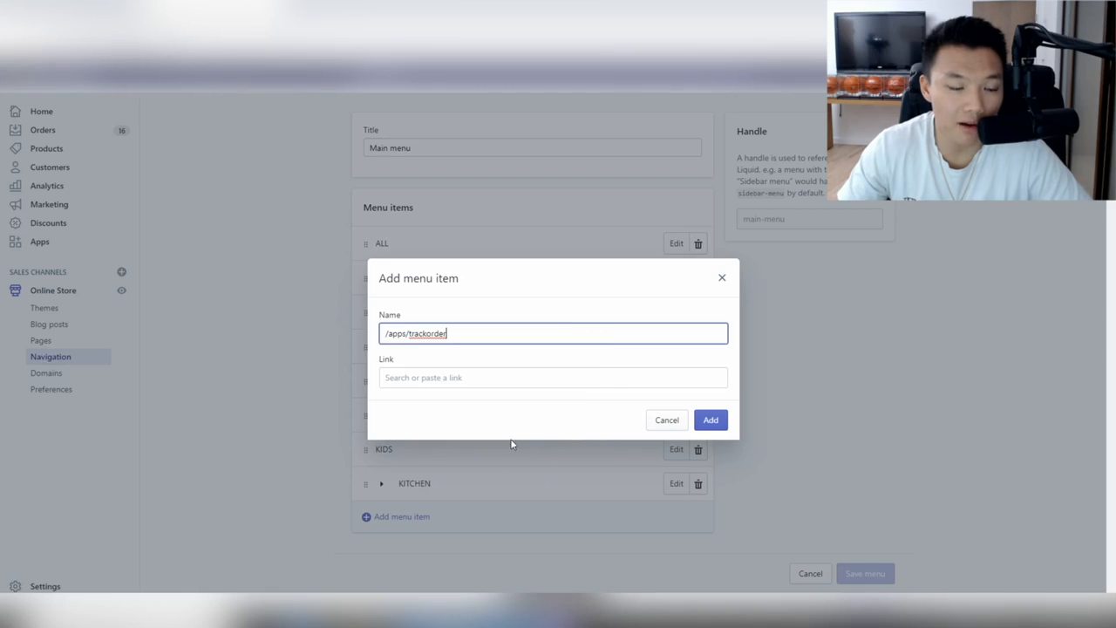
pyautogui.tripleClick(456, 333)
pyautogui.press('BackSpace')
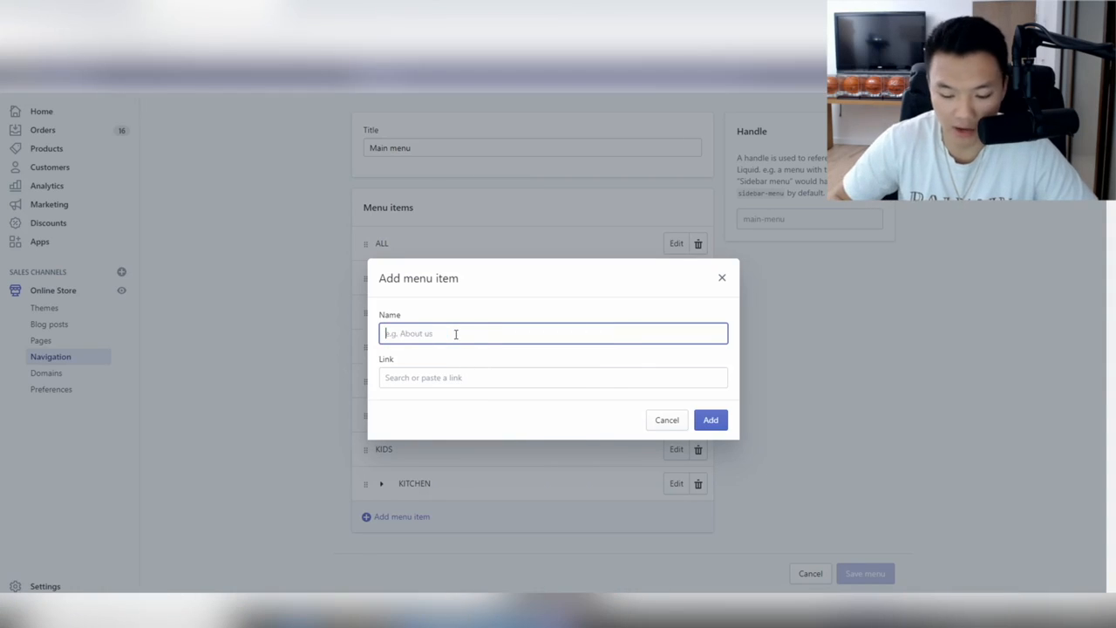
pyautogui.write('Track Order')
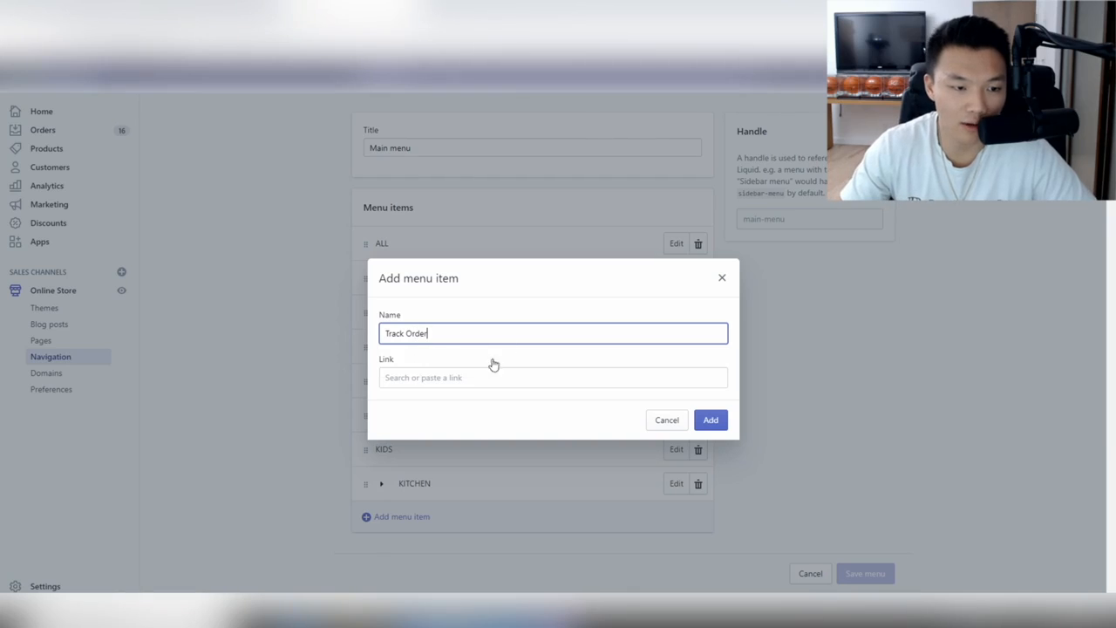
# Link the item to /apps/trackorder, add it to the end of the Main menu, and save.
pyautogui.click(478, 376)
pyautogui.rightClick(476, 376)
pyautogui.click(527, 469)
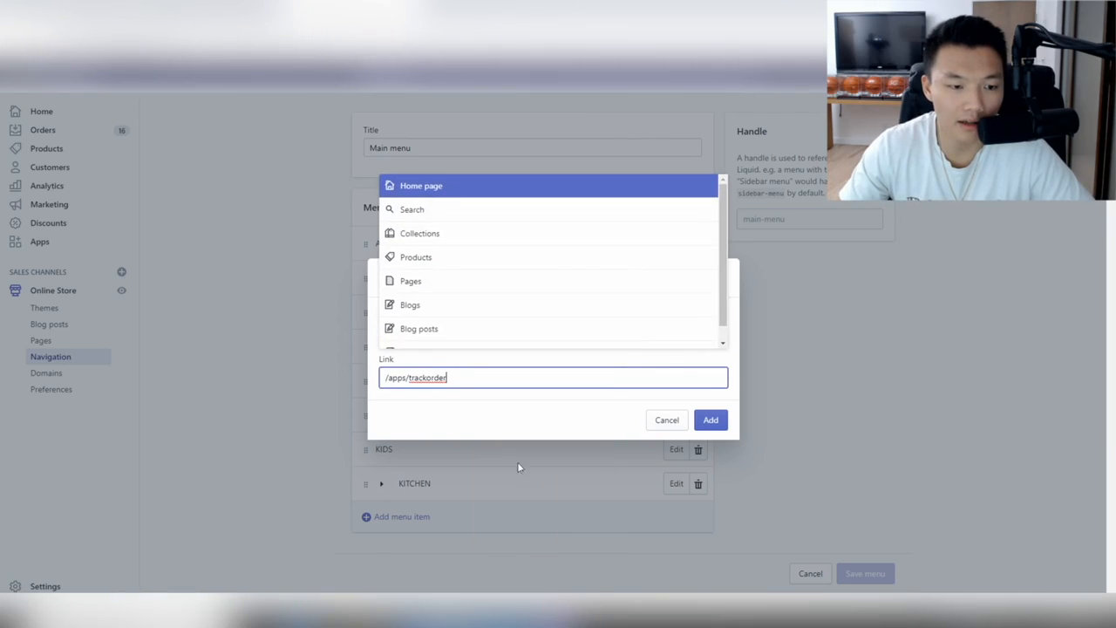
pyautogui.click(462, 321)
pyautogui.click(711, 420)
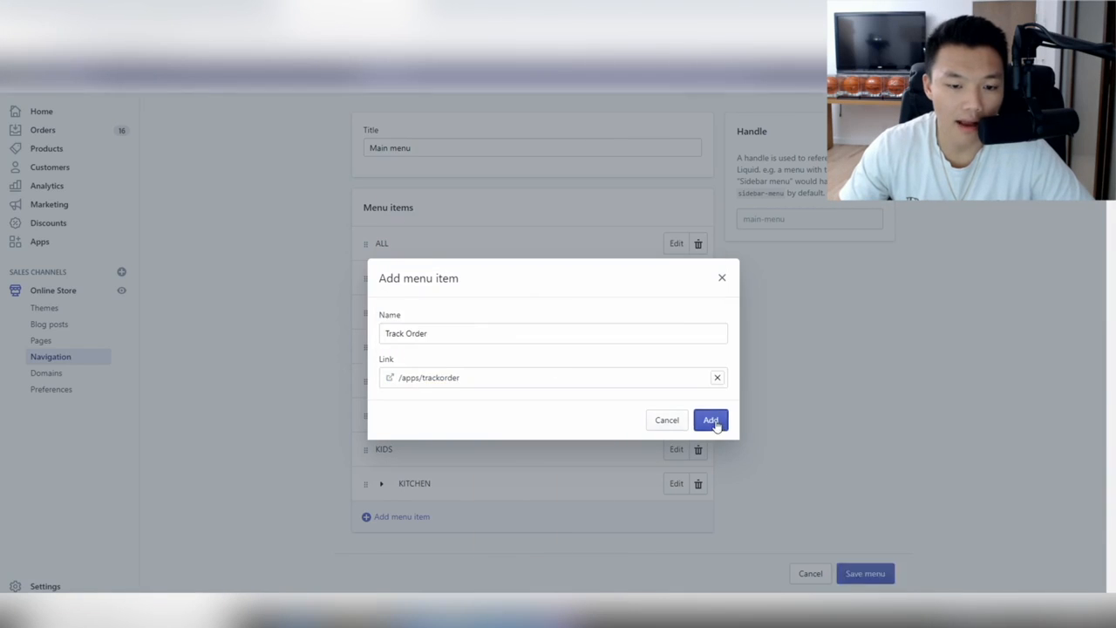
pyautogui.scroll(-1, 847, 517)
pyautogui.click(861, 577)
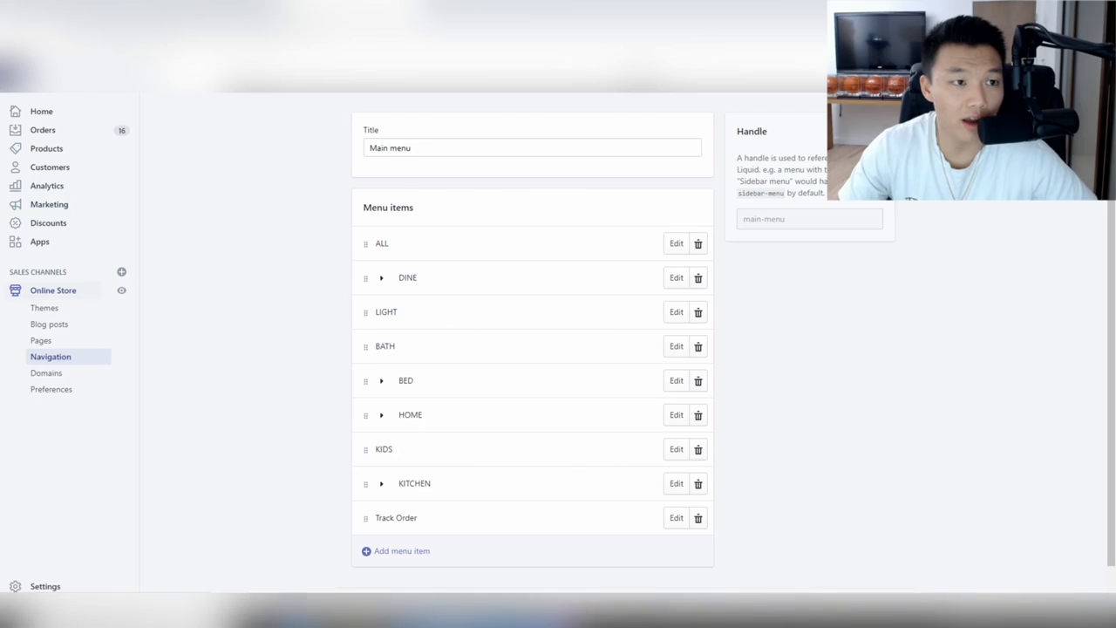
pyautogui.click(52, 307)
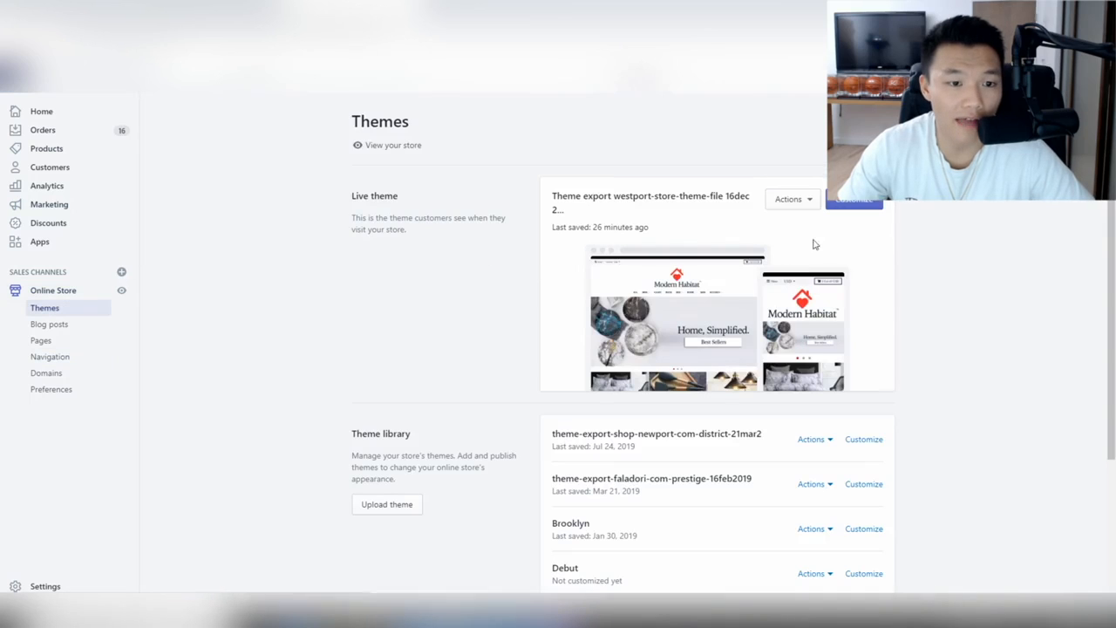
# Check the live theme's Track your order page through the TRACK ORDER menu link.
pyautogui.click(850, 211)
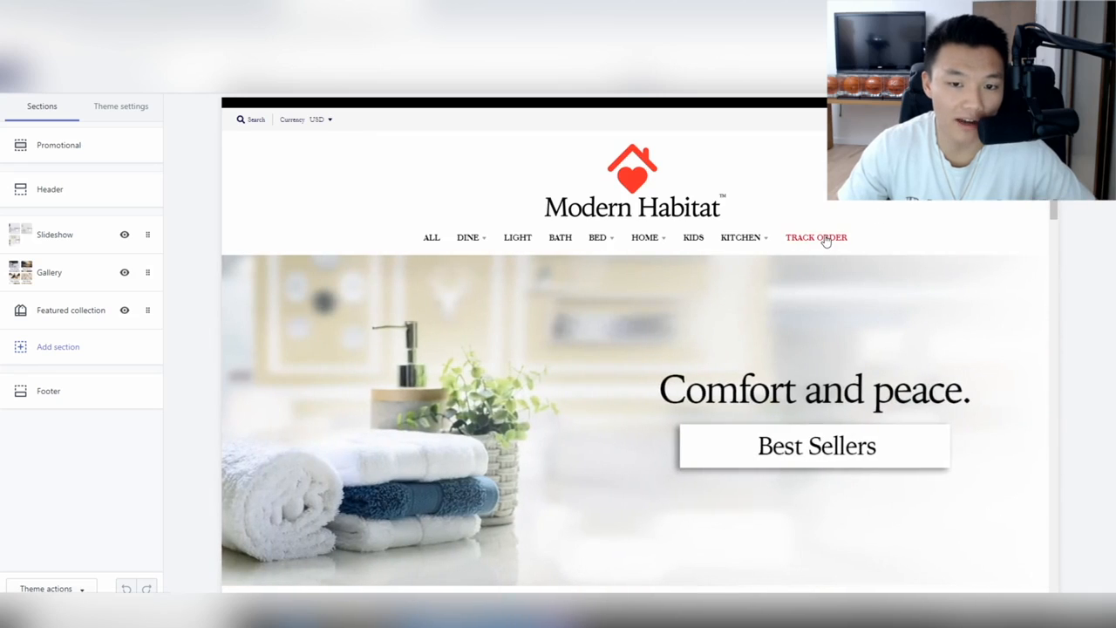
pyautogui.click(826, 242)
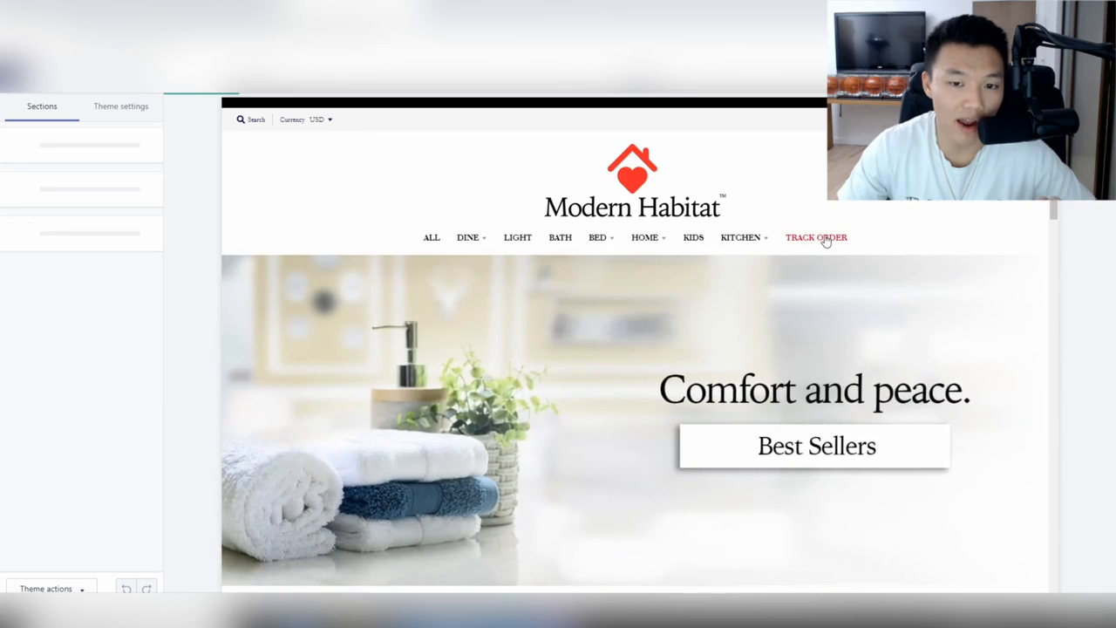
pyautogui.scroll(-2, 825, 241)
pyautogui.moveTo(674, 227)
pyautogui.scroll(2, 456, 352)
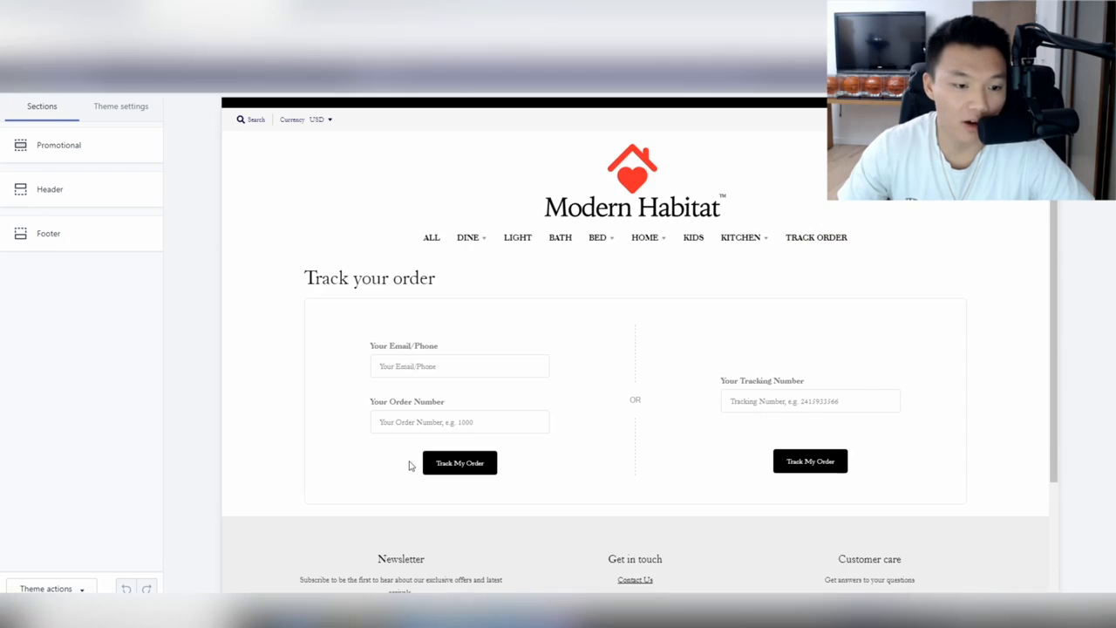
pyautogui.scroll(-3, 576, 296)
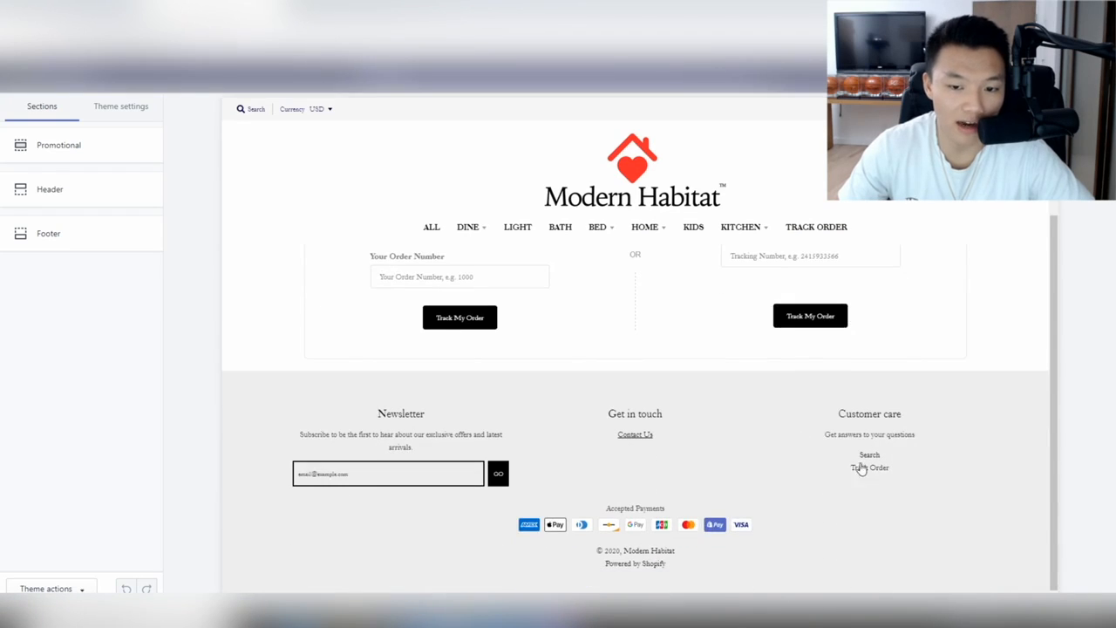
pyautogui.scroll(3, 678, 410)
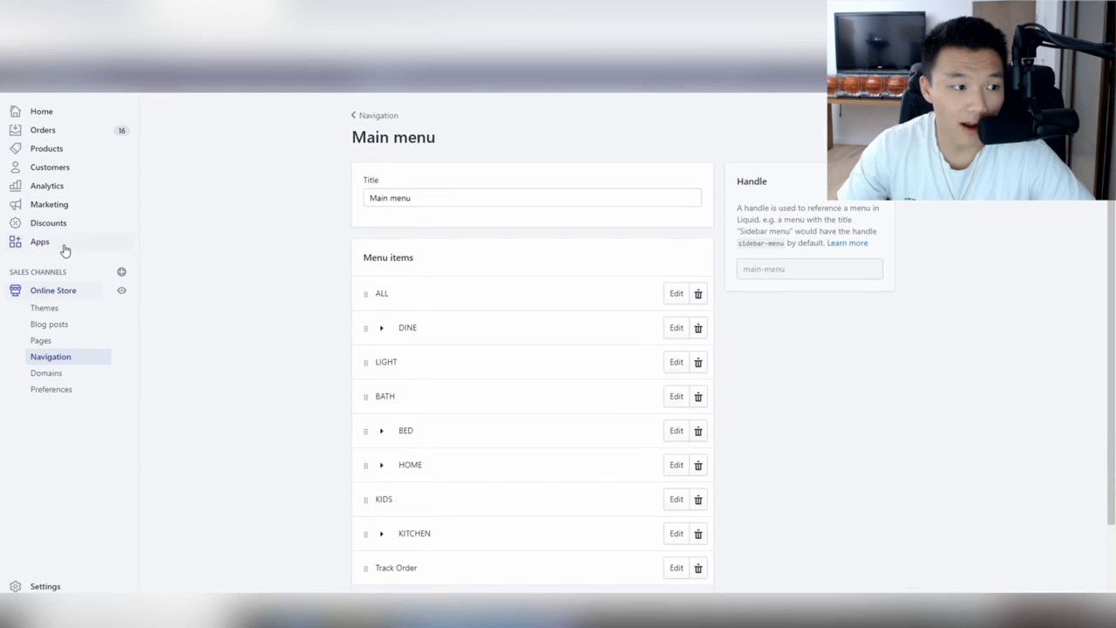
pyautogui.click(63, 244)
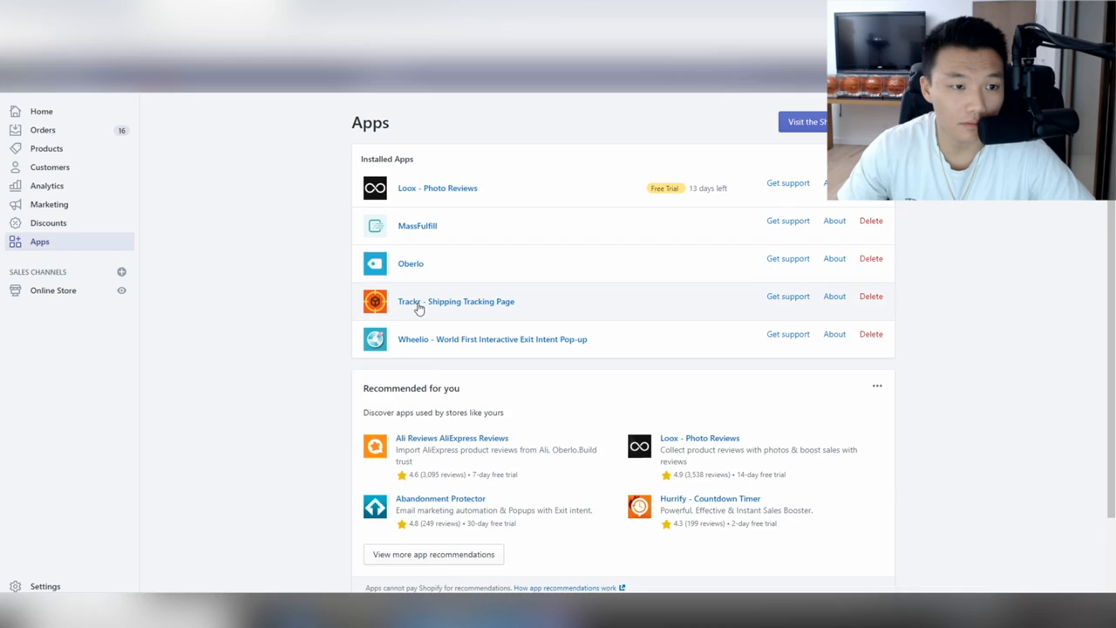
# Open Trackr's preferences and view its list of supported carriers.
pyautogui.click(436, 305)
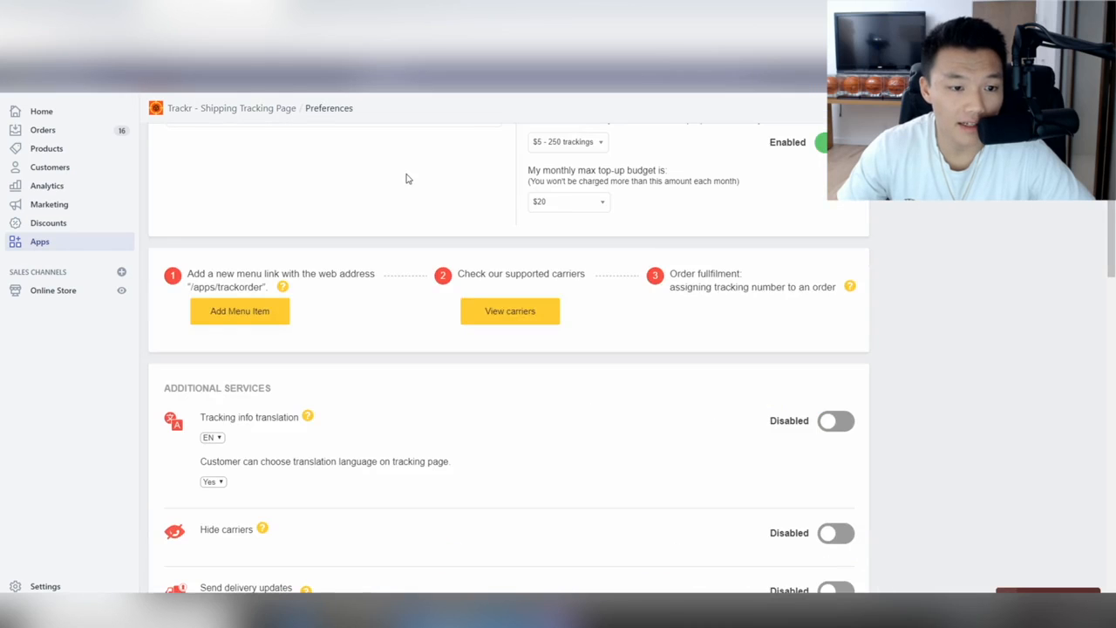
pyautogui.scroll(-2, 524, 244)
pyautogui.scroll(6, 558, 270)
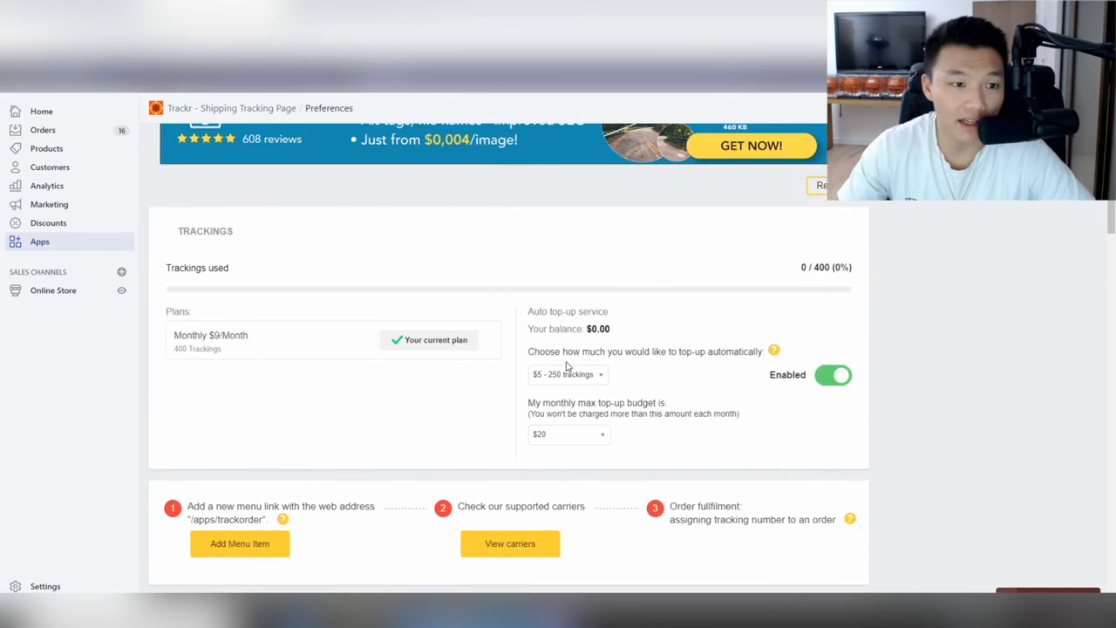
pyautogui.scroll(-2, 566, 366)
pyautogui.click(526, 437)
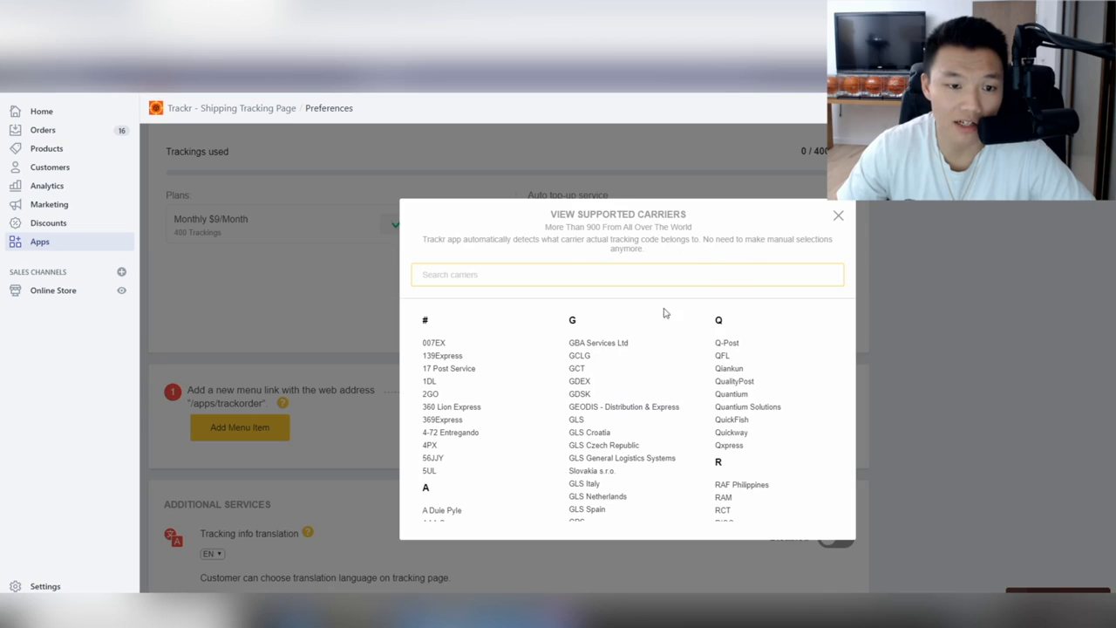
# Browse Trackr's 900+ supported carriers, then close the list.
pyautogui.scroll(-15, 621, 332)
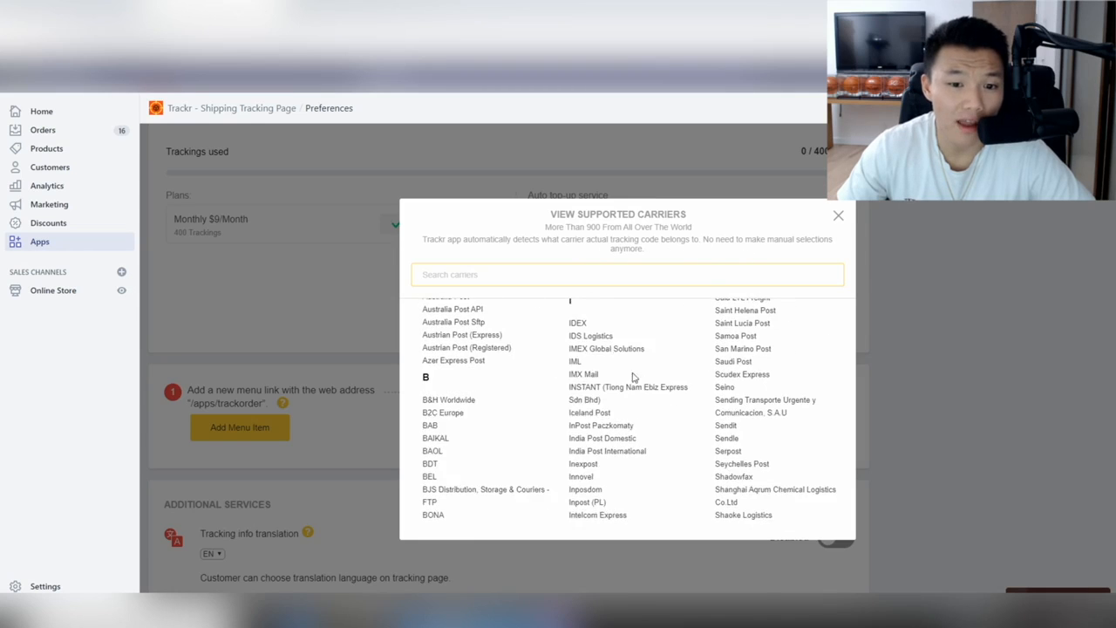
pyautogui.scroll(-5, 486, 386)
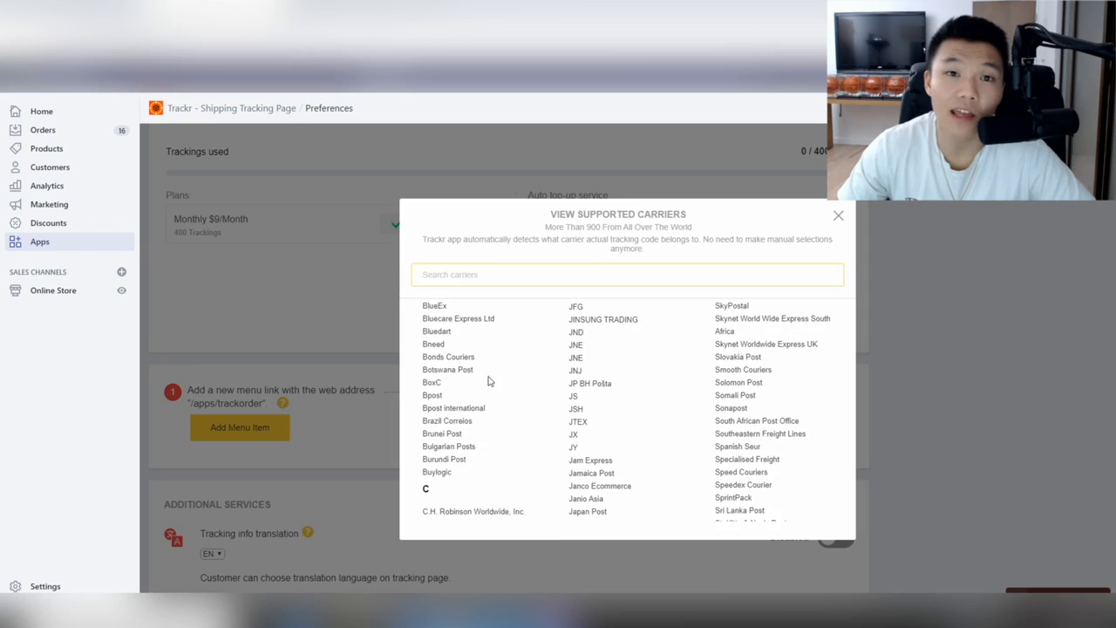
pyautogui.scroll(-3, 523, 379)
pyautogui.scroll(-10, 615, 419)
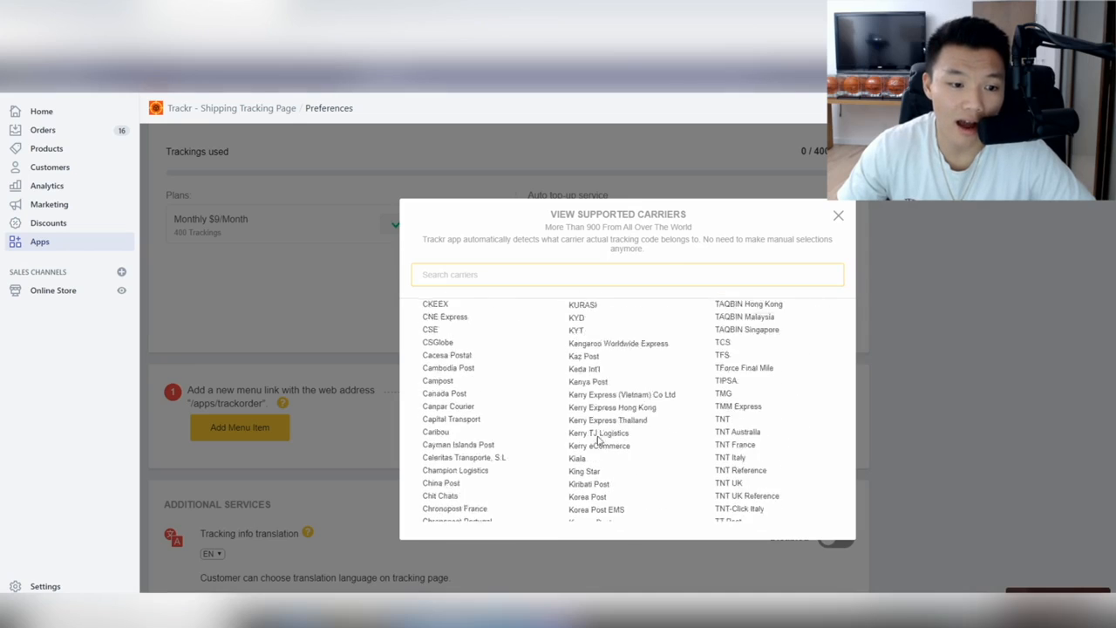
pyautogui.scroll(-10, 491, 445)
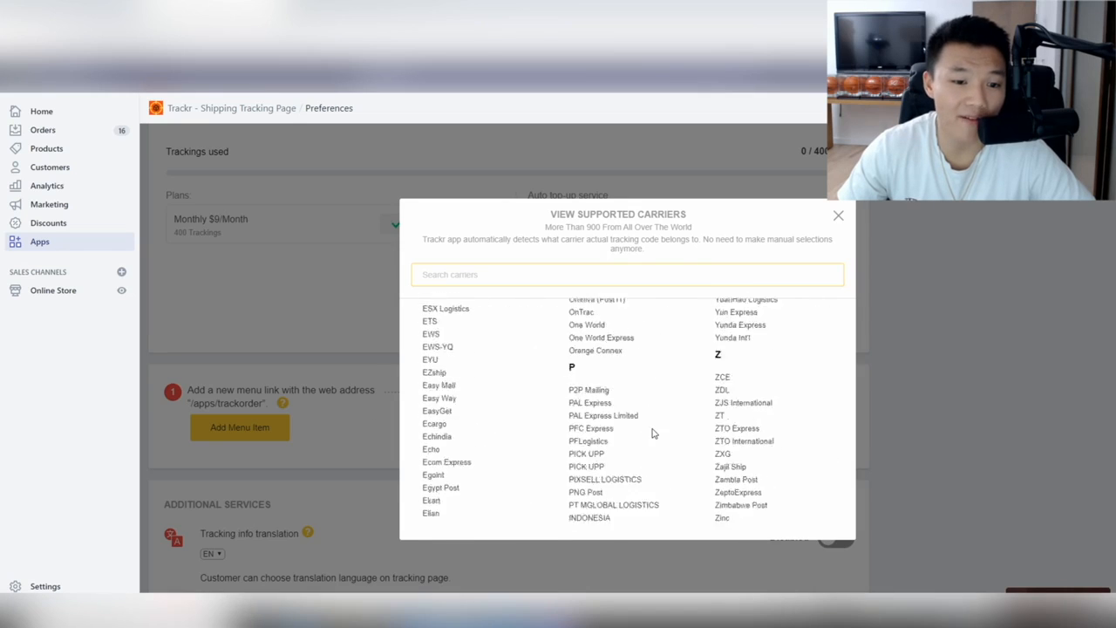
pyautogui.scroll(3, 654, 434)
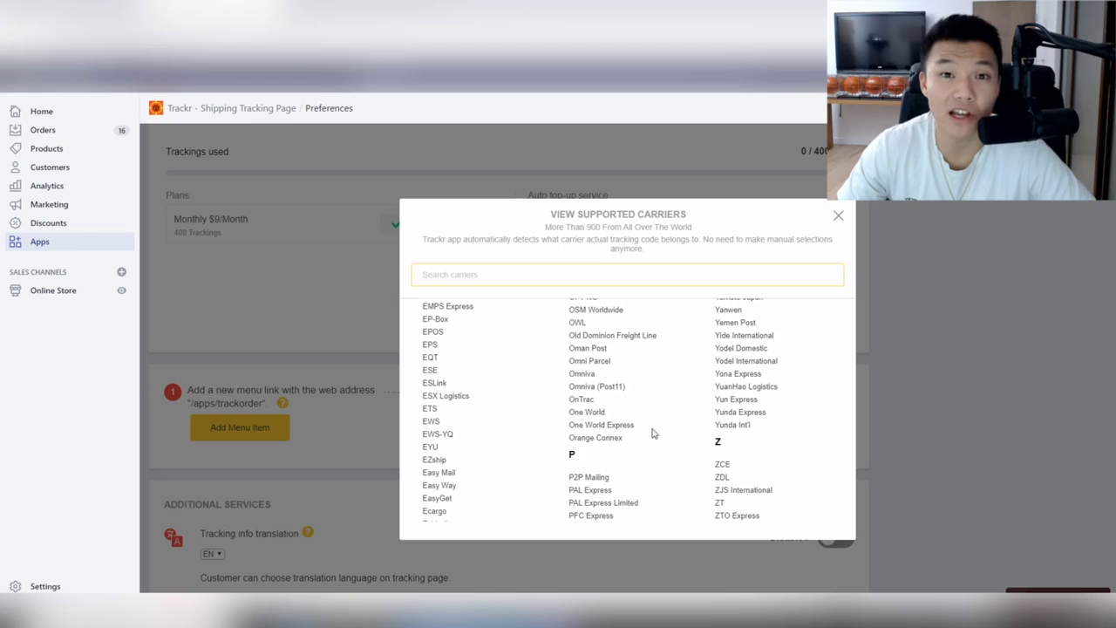
pyautogui.scroll(10, 654, 434)
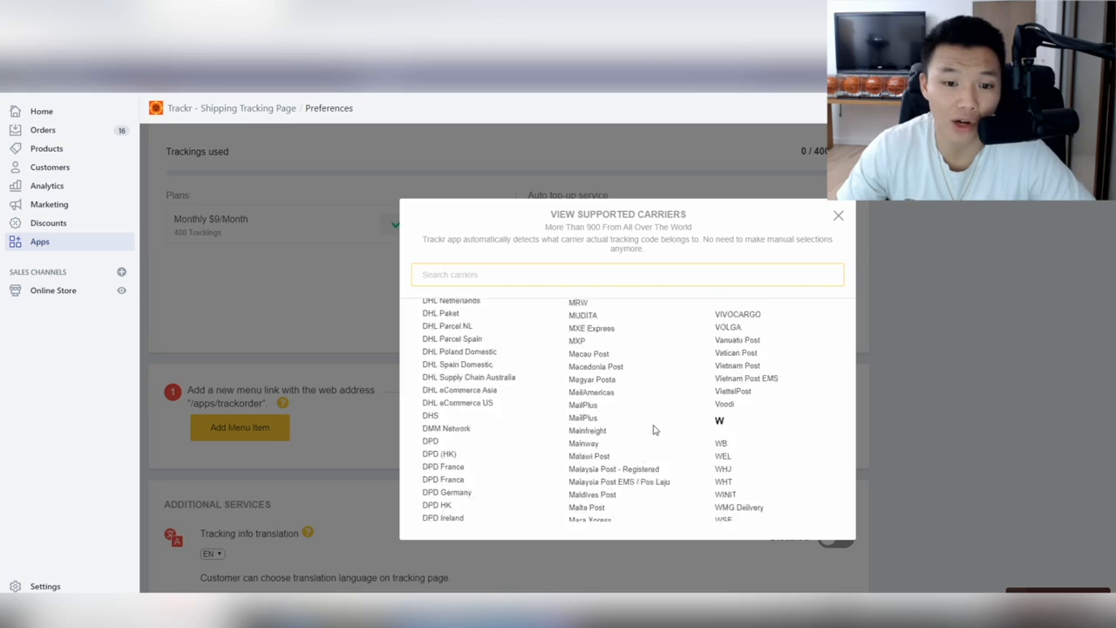
pyautogui.click(839, 216)
pyautogui.scroll(-3, 647, 389)
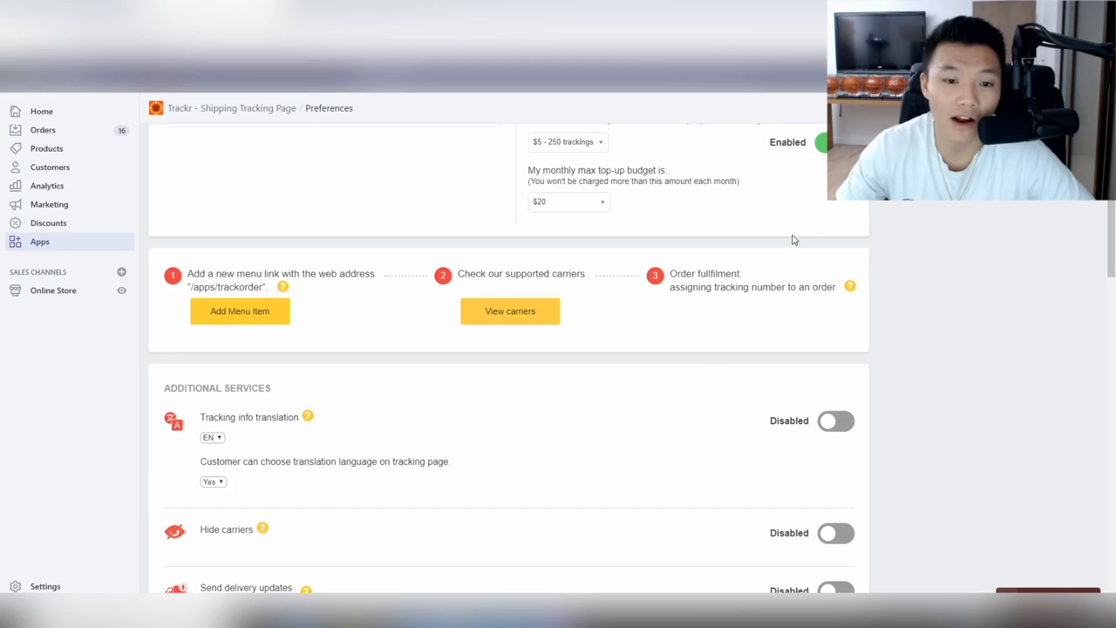
pyautogui.scroll(-3, 794, 240)
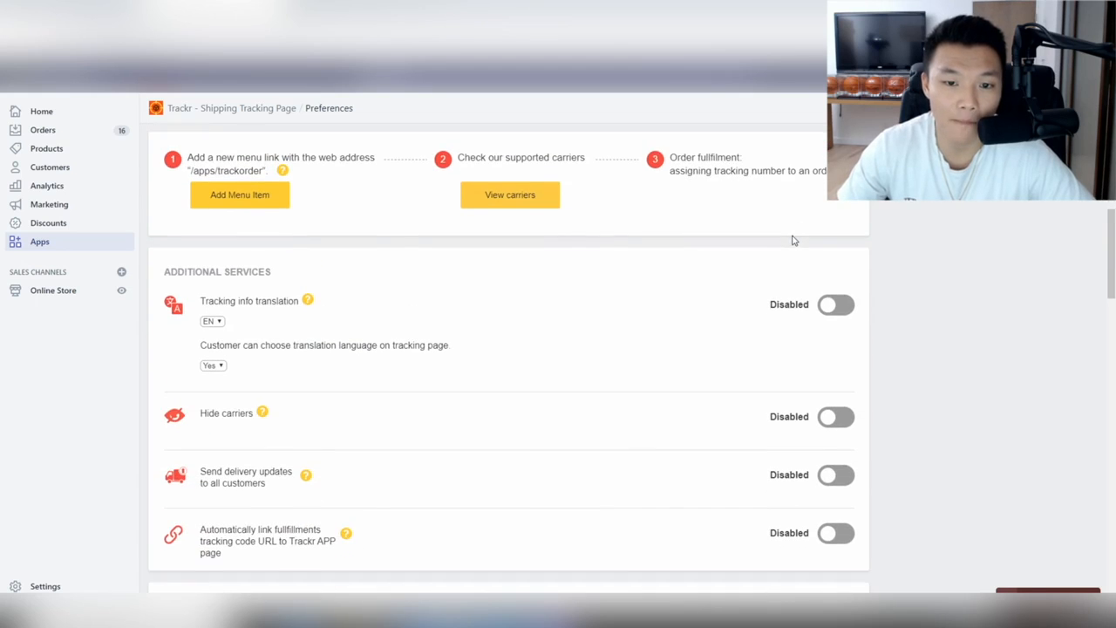
pyautogui.moveTo(848, 171)
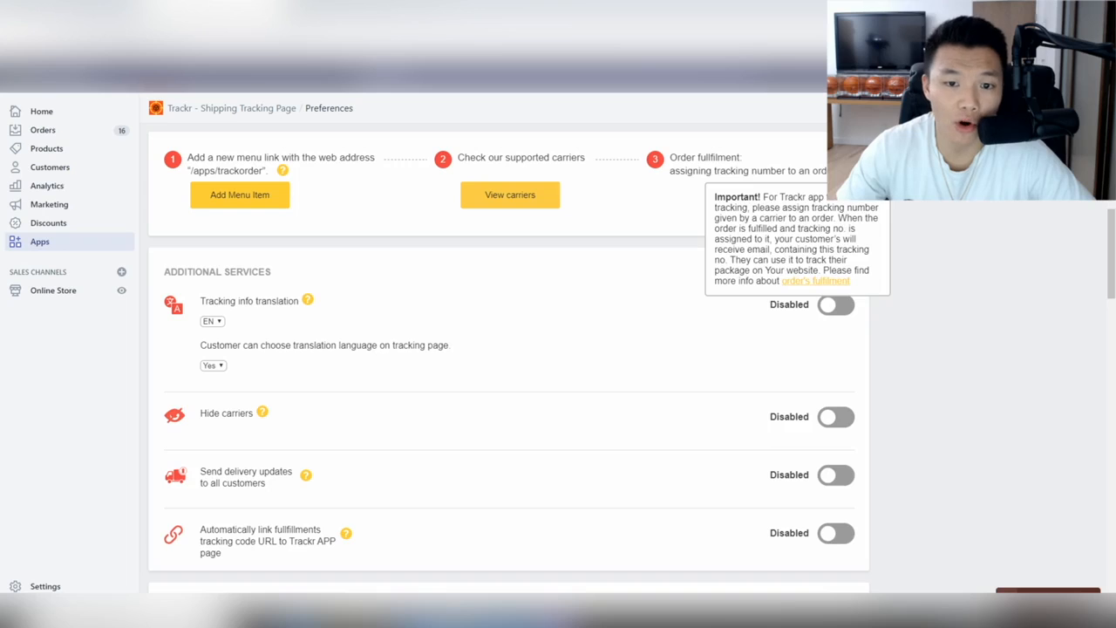
pyautogui.scroll(-3, 548, 237)
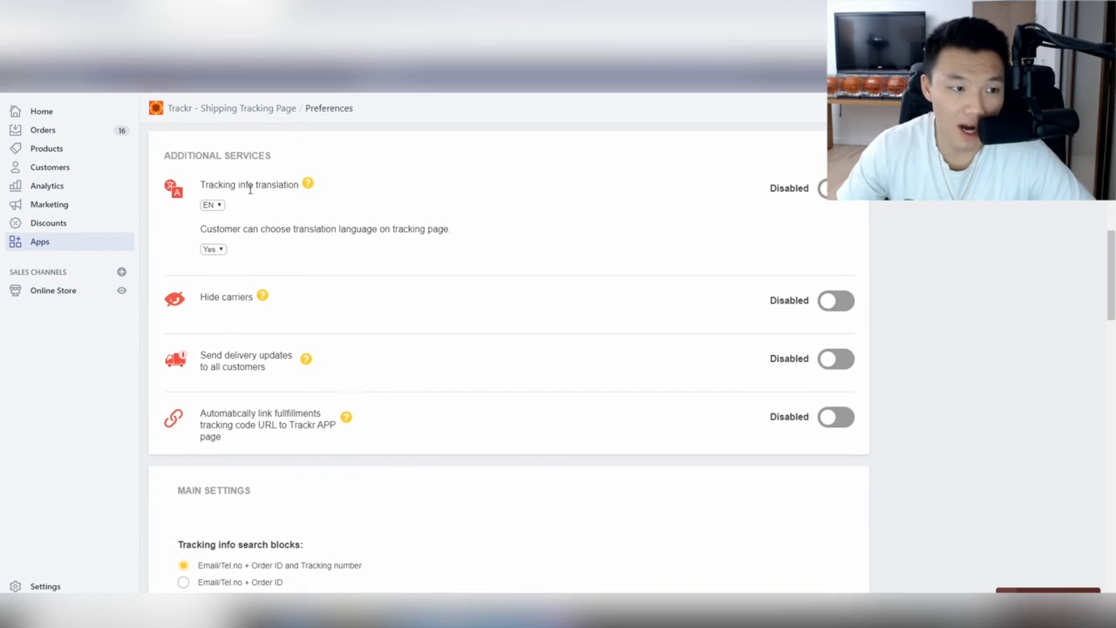
pyautogui.moveTo(311, 187)
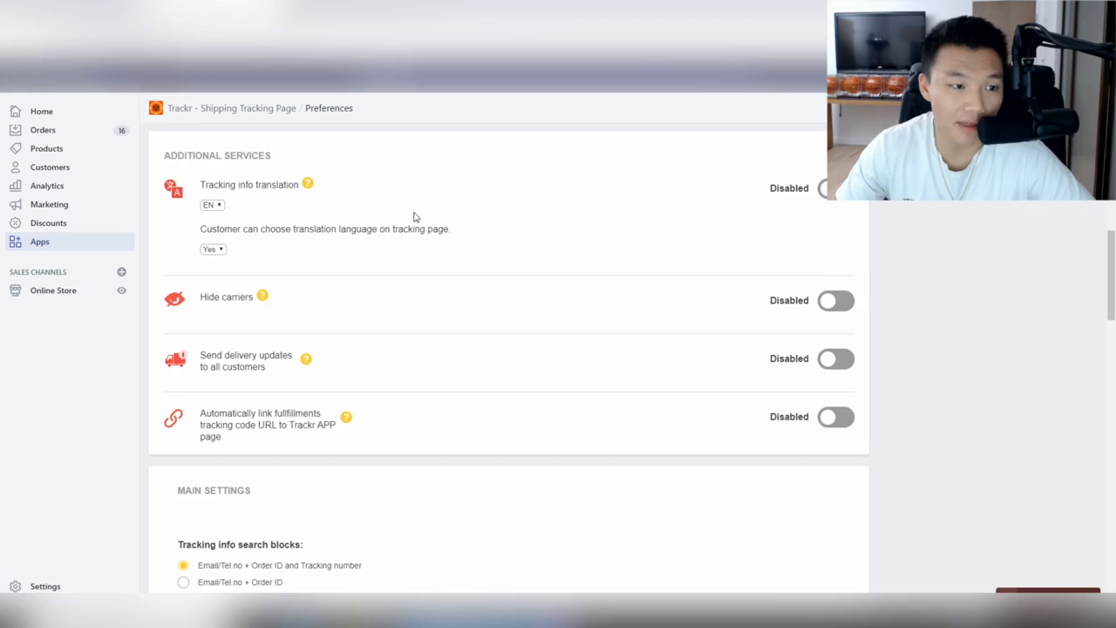
pyautogui.scroll(-1, 515, 225)
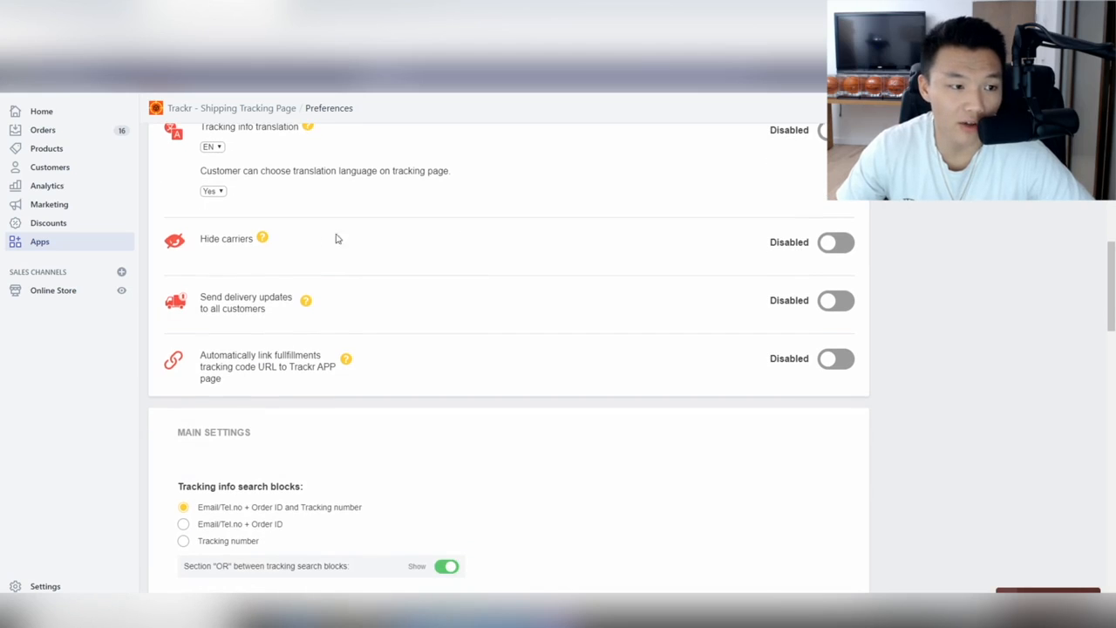
pyautogui.scroll(-1, 489, 250)
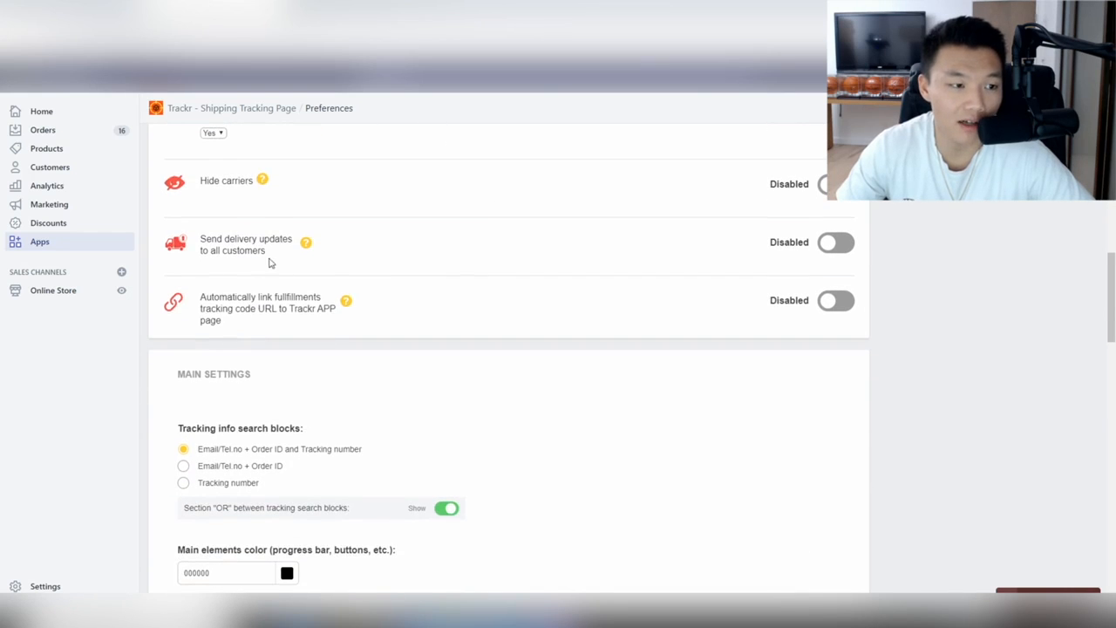
pyautogui.moveTo(308, 248)
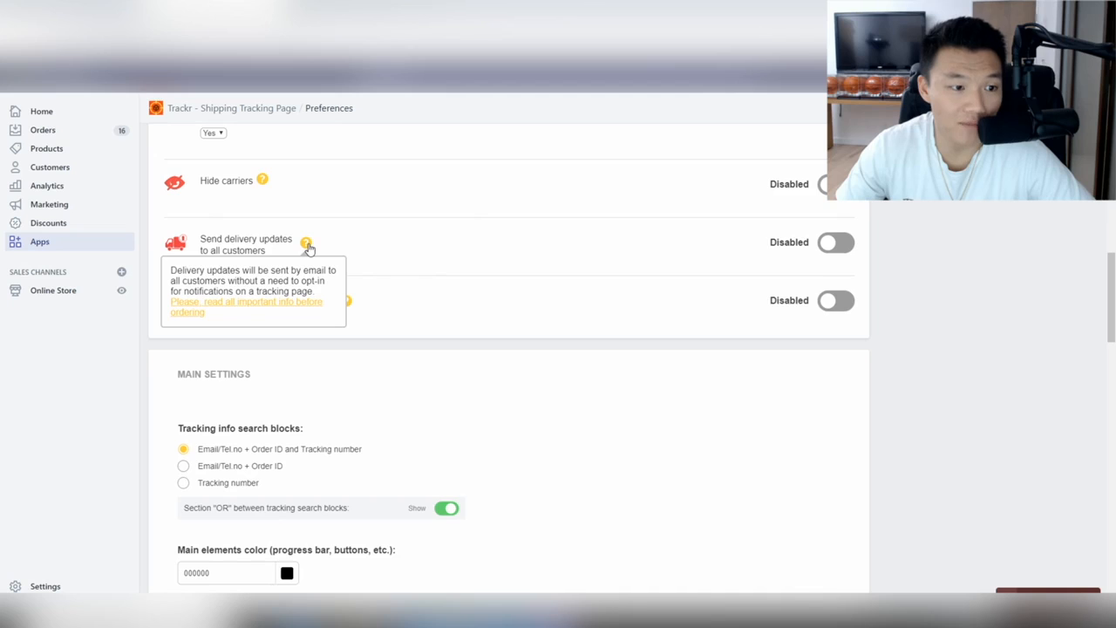
# Enable delivery updates to all customers and inspect the From/To email-count date pickers.
pyautogui.click(834, 243)
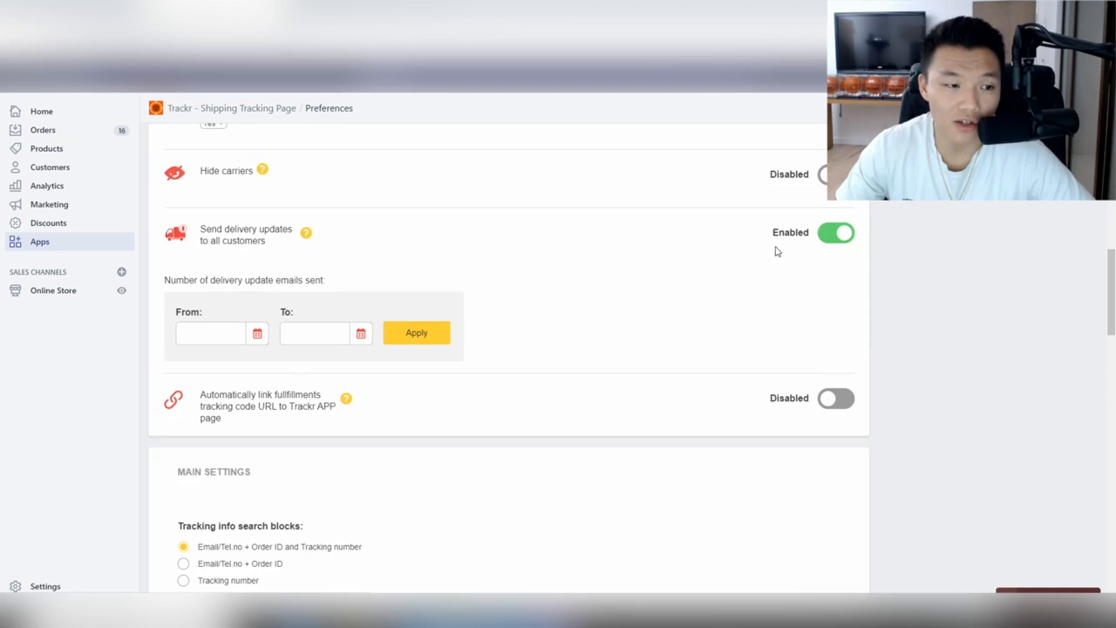
pyautogui.click(257, 336)
pyautogui.click(410, 262)
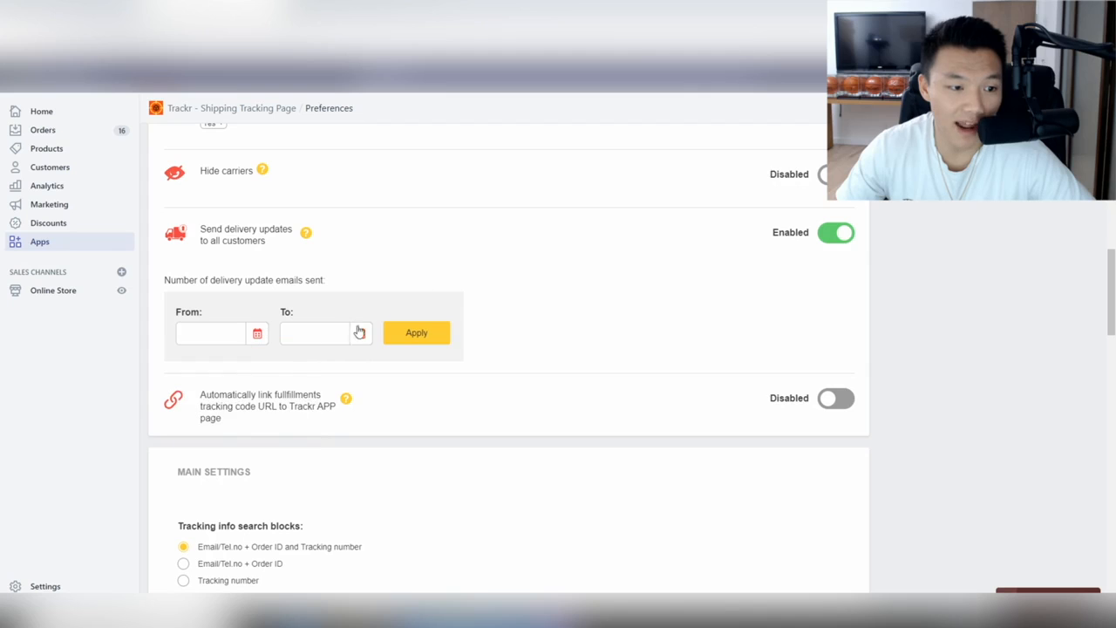
pyautogui.click(360, 336)
pyautogui.click(362, 285)
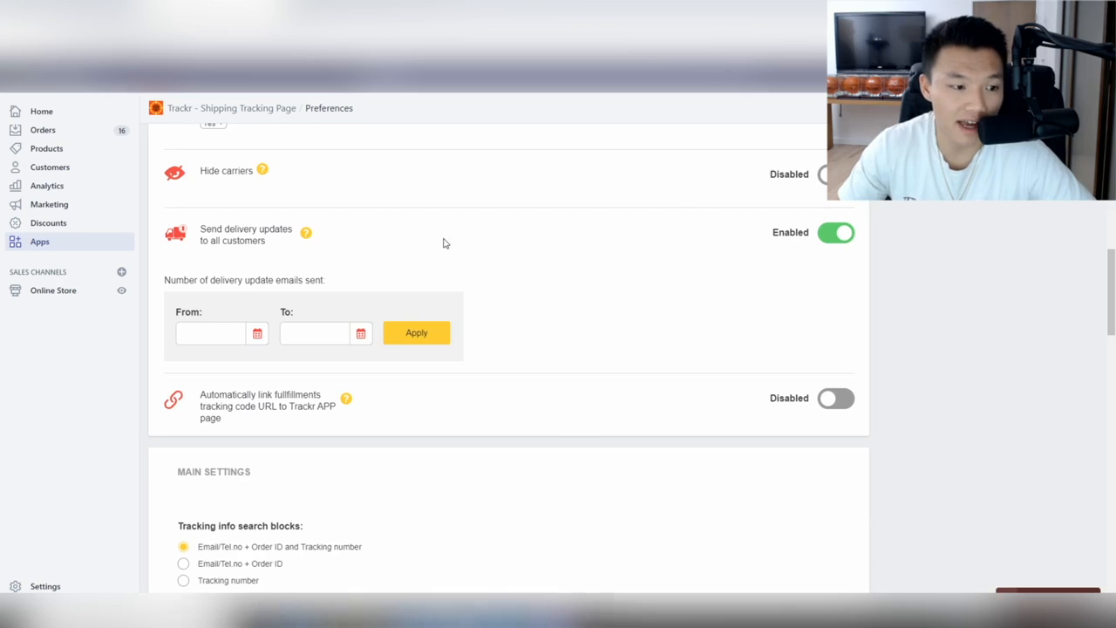
# Scroll down the Trackr Preferences page to the empty Seller Message editor.
pyautogui.scroll(-3, 405, 438)
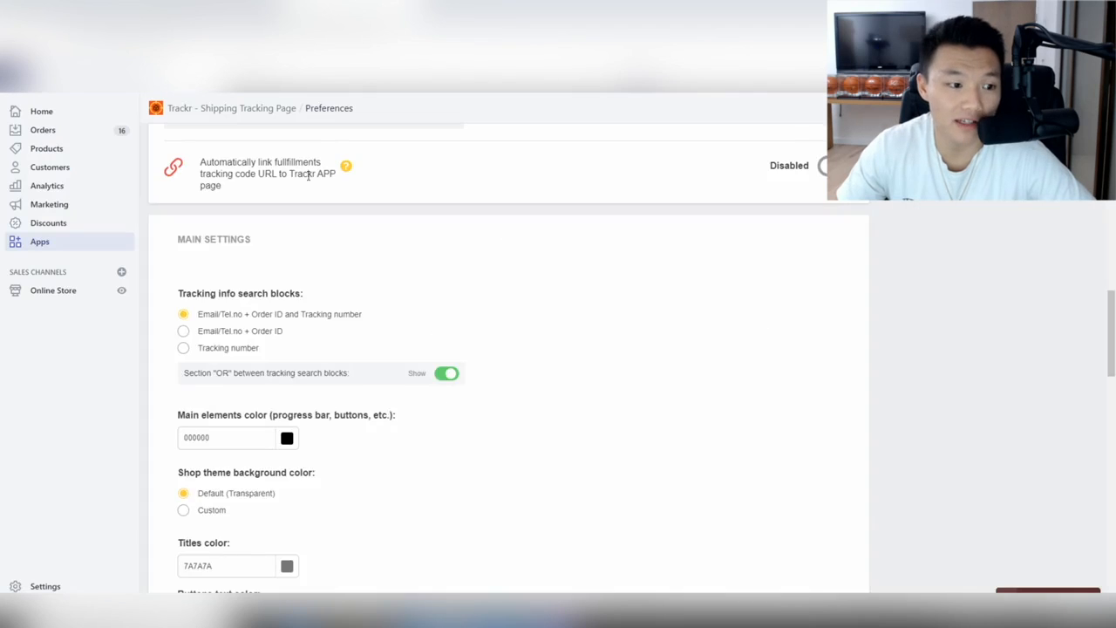
pyautogui.scroll(-3, 319, 451)
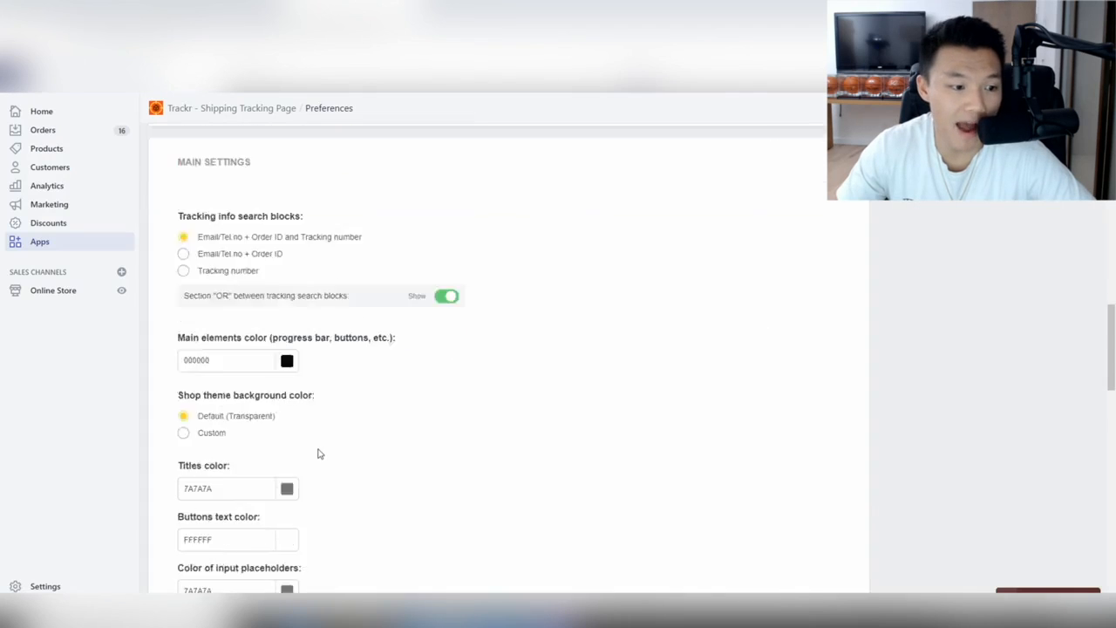
pyautogui.scroll(-2, 281, 488)
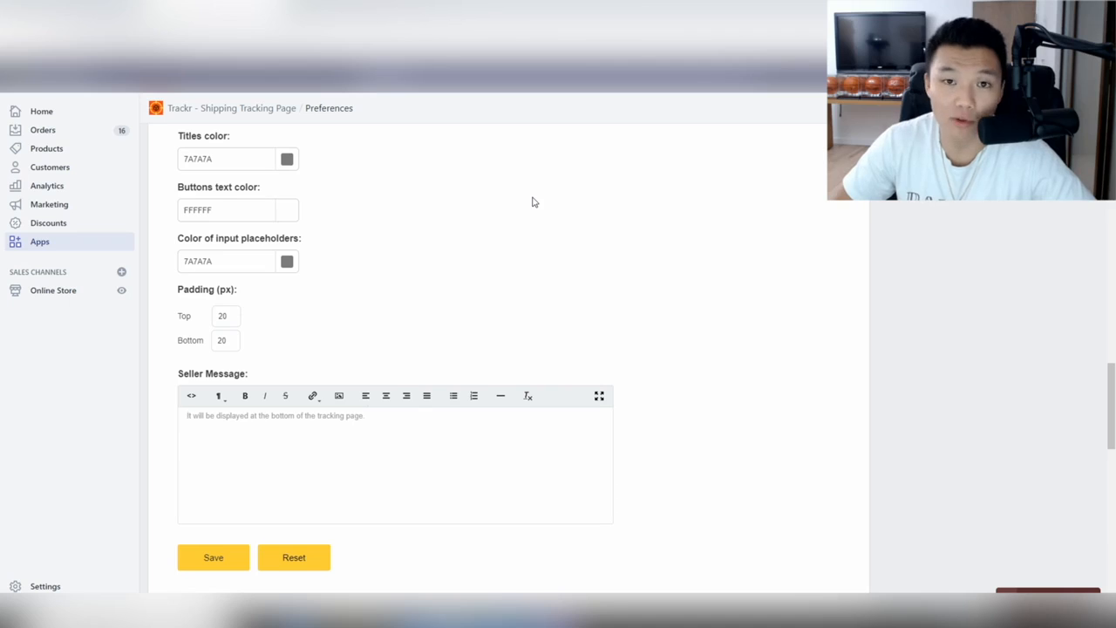
# Write the first Seller Message paragraph pointing customers to the tracking form or 24/7 support e-mail.
pyautogui.write('Thank')
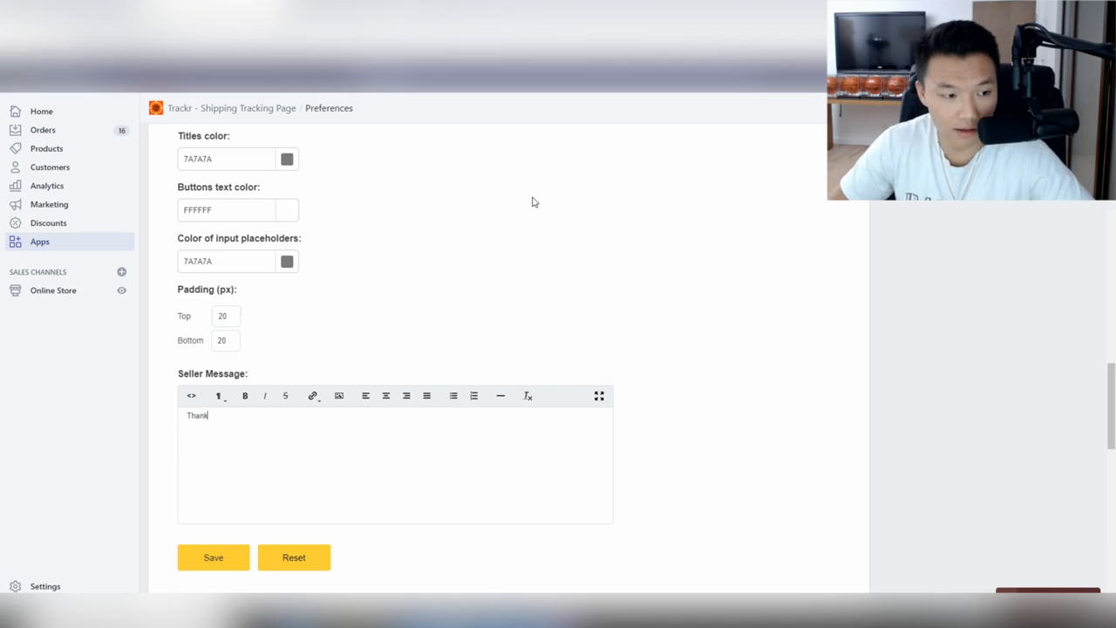
pyautogui.press('BackSpace')
pyautogui.press('BackSpace')
pyautogui.press('BackSpace')
pyautogui.press('BackSpace')
pyautogui.write('Please use the a')
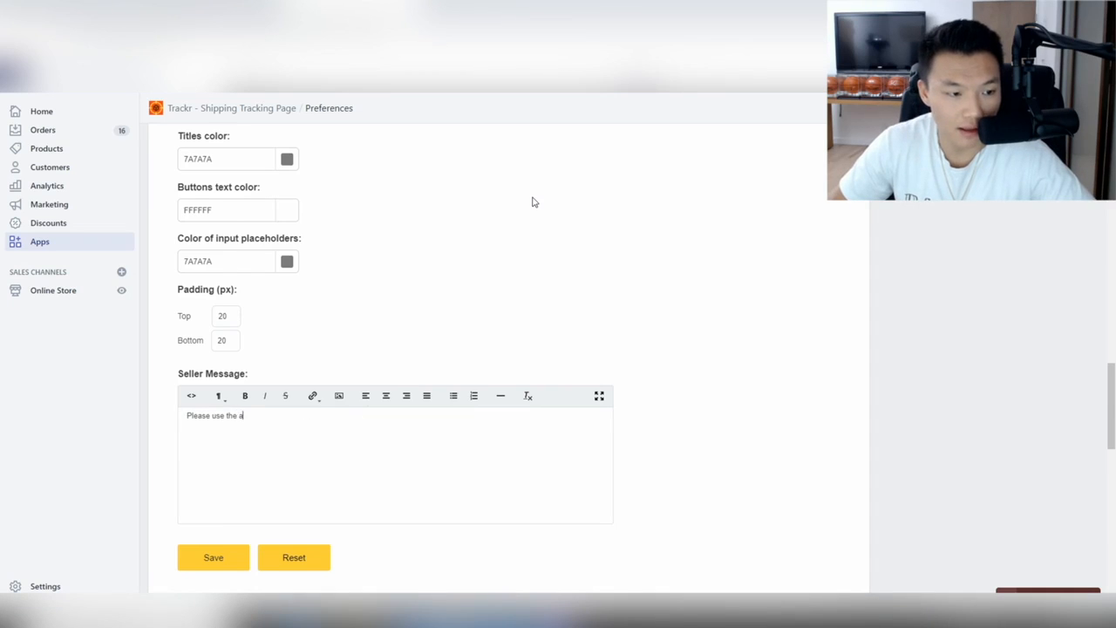
pyautogui.write('pp')
pyautogui.press('BackSpace')
pyautogui.press('BackSpace')
pyautogui.press('BackSpace')
pyautogui.write('form bel')
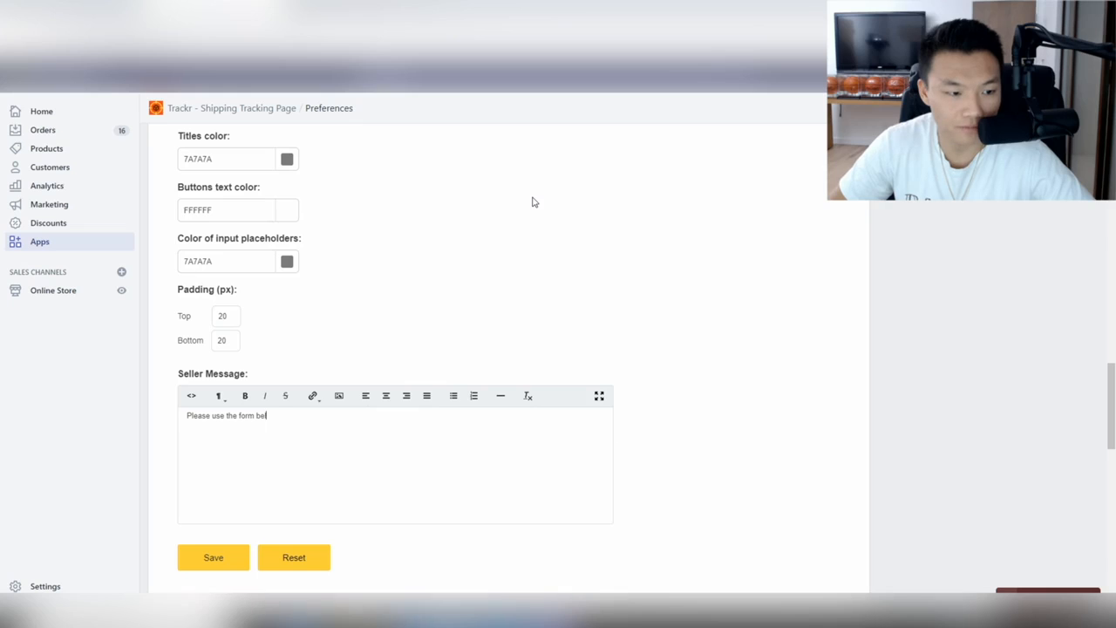
pyautogui.write('ow to track the st')
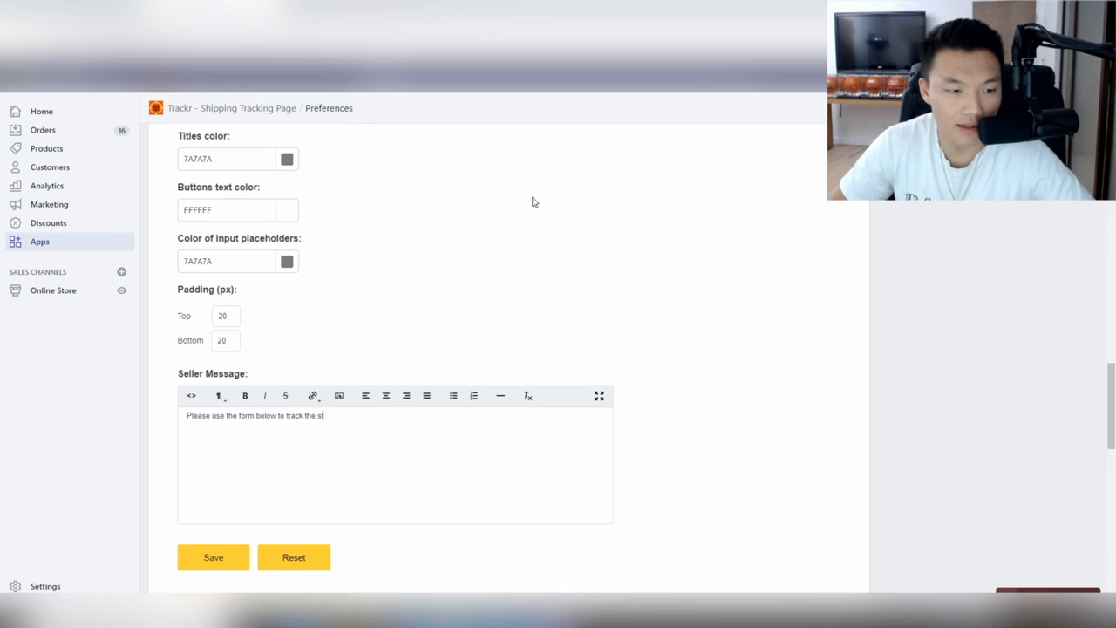
pyautogui.write('atus of your order')
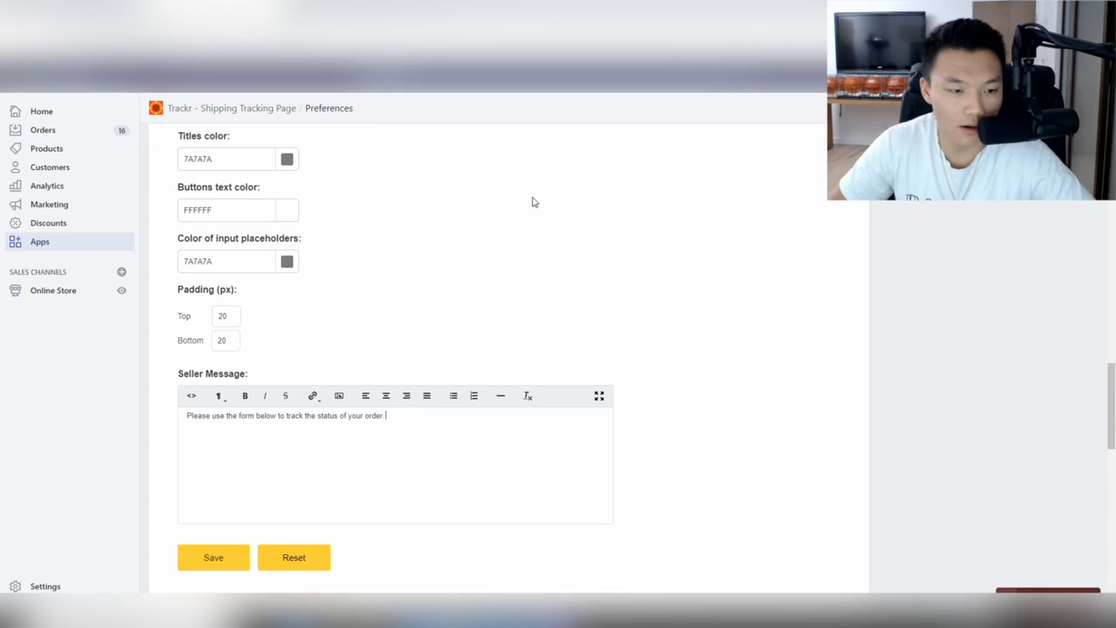
pyautogui.write('. If you do not')
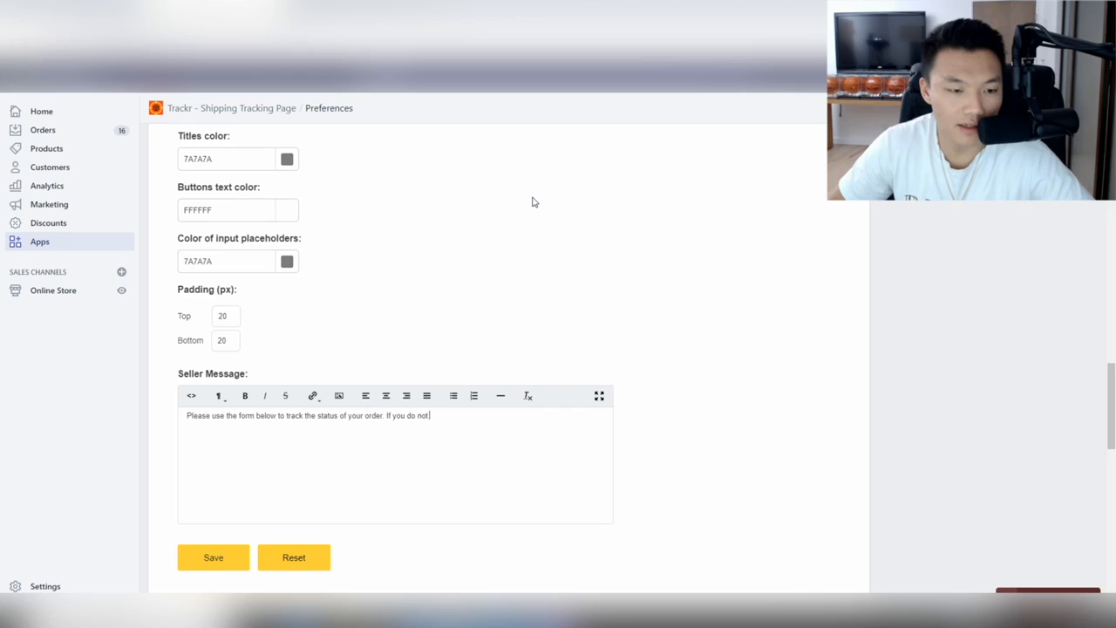
pyautogui.write(' see any ')
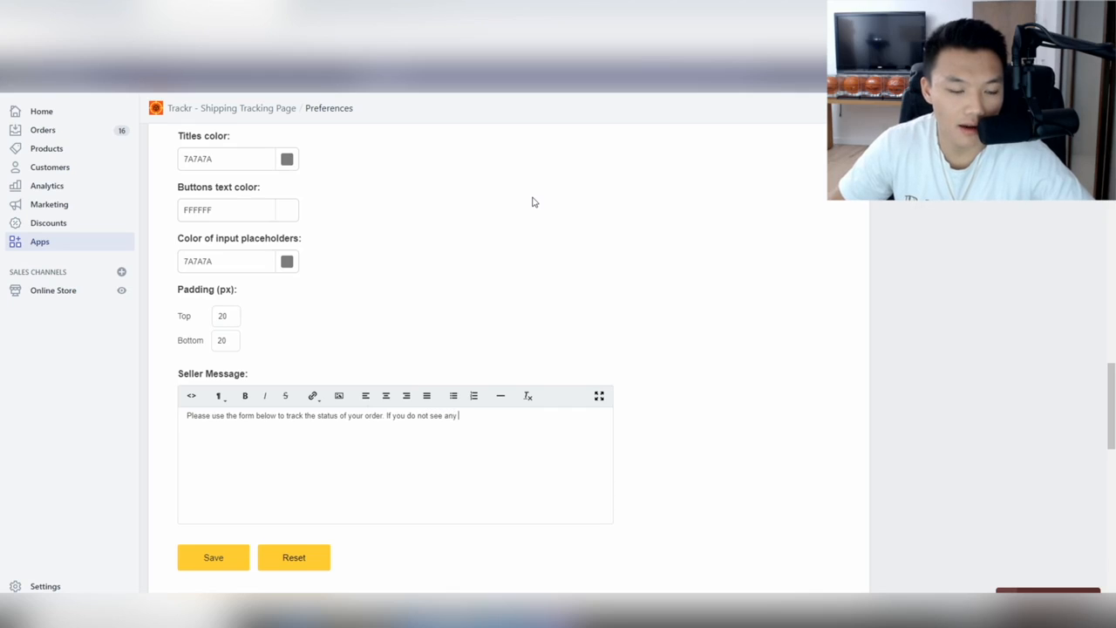
pyautogui.write('available tracking')
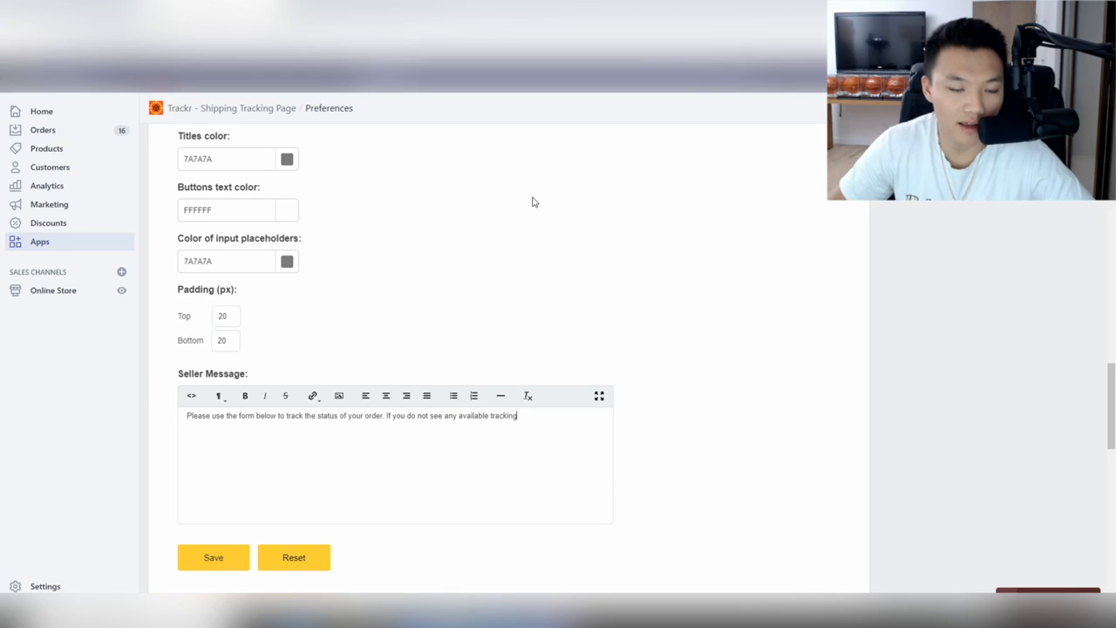
pyautogui.write(', please reach out')
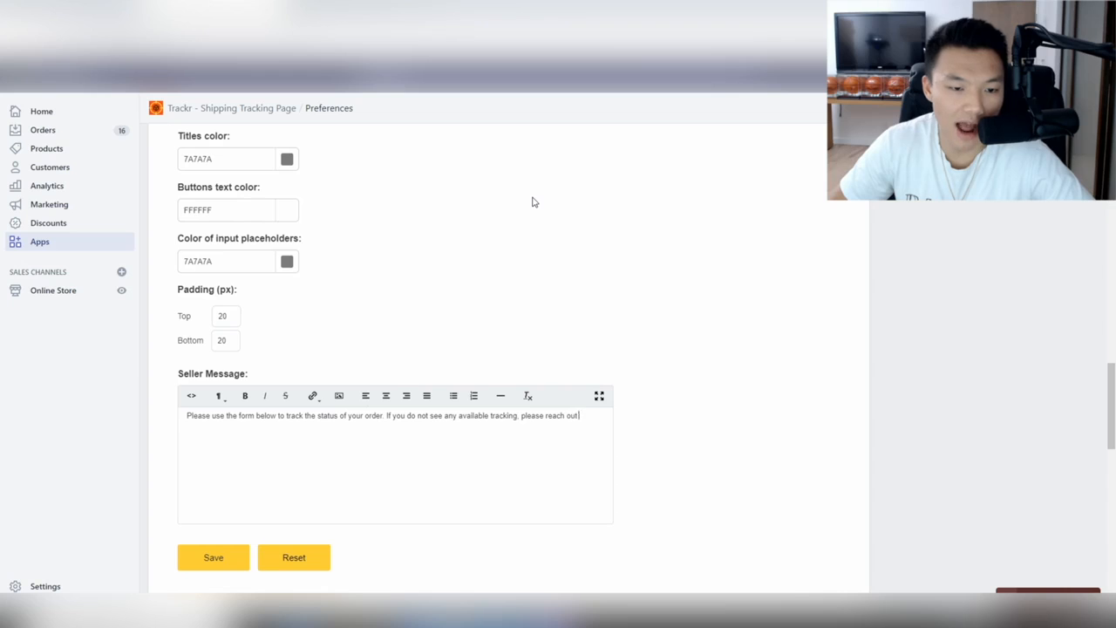
pyautogui.write(' to our customer supp')
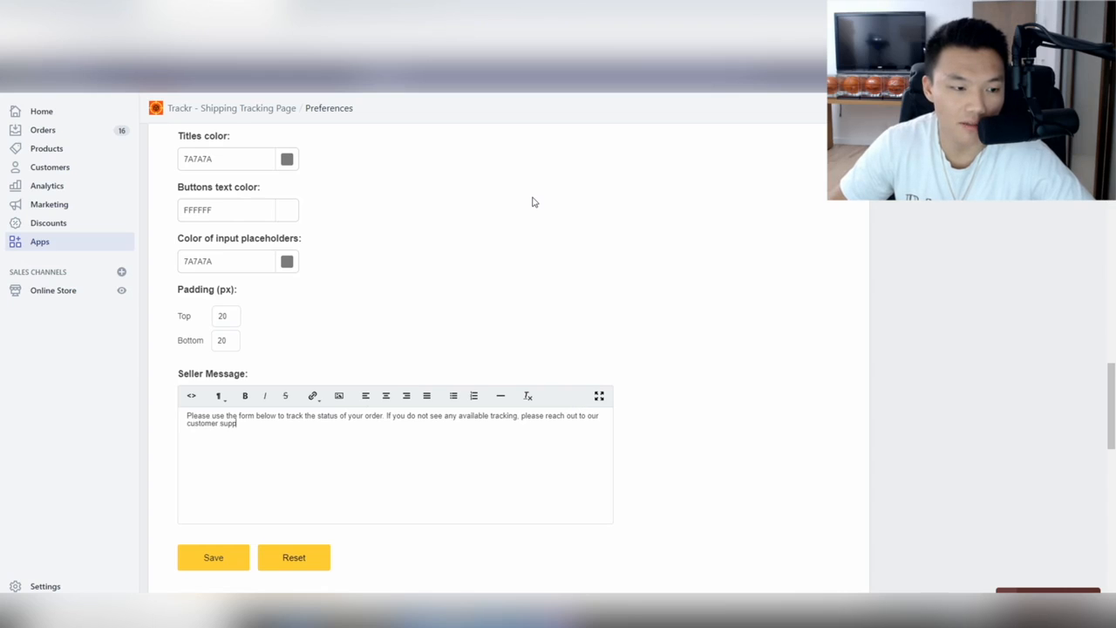
pyautogui.write('ort team at')
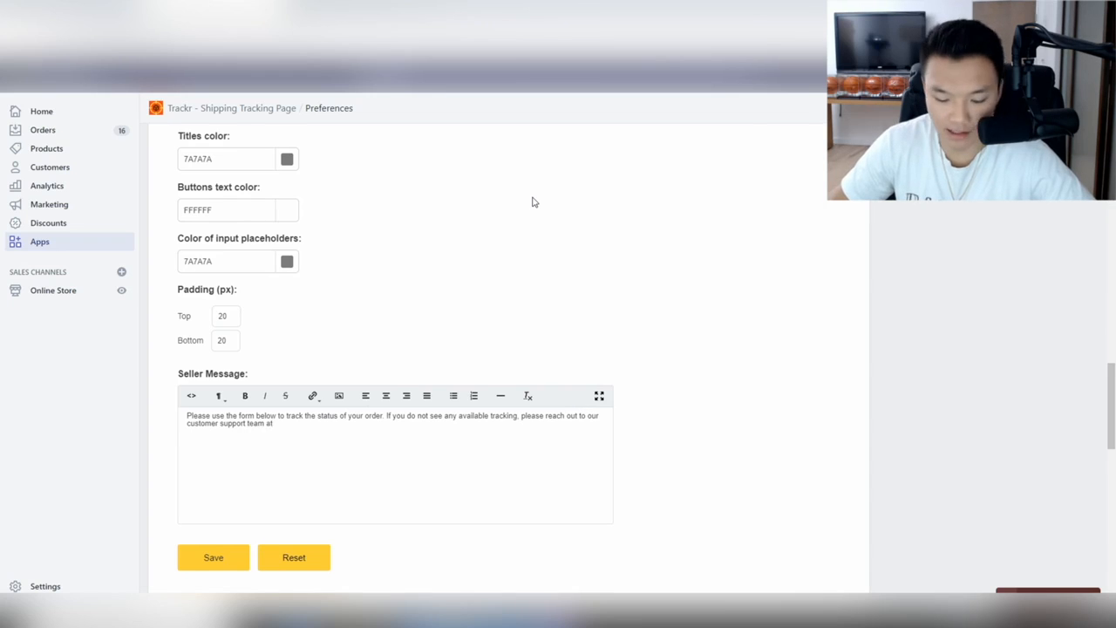
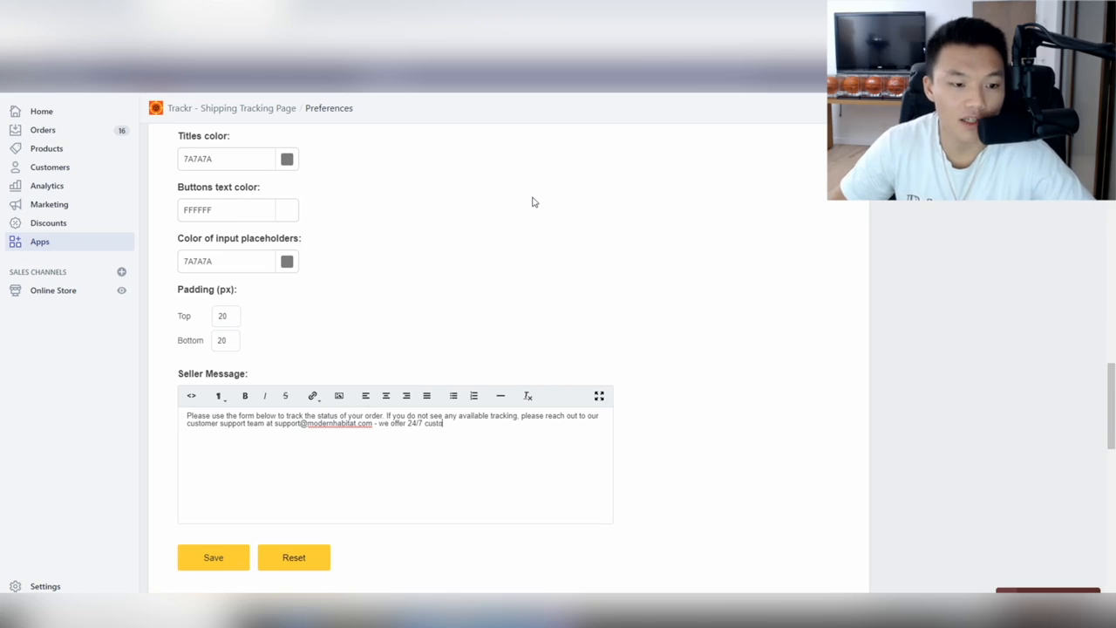
pyautogui.write('mer service and')
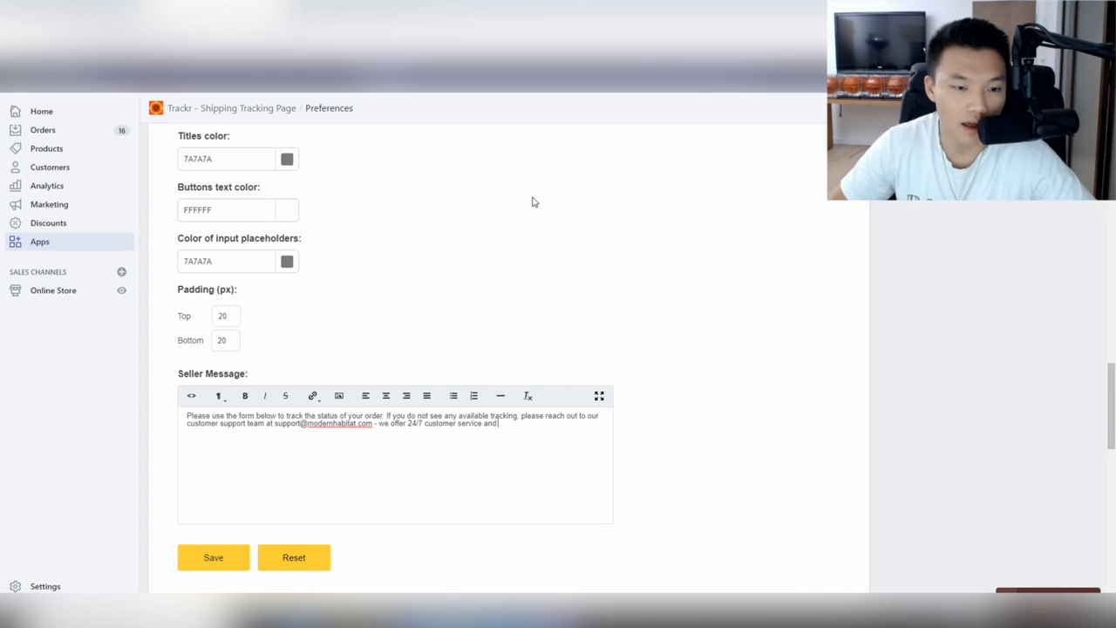
pyautogui.write(' are eager ')
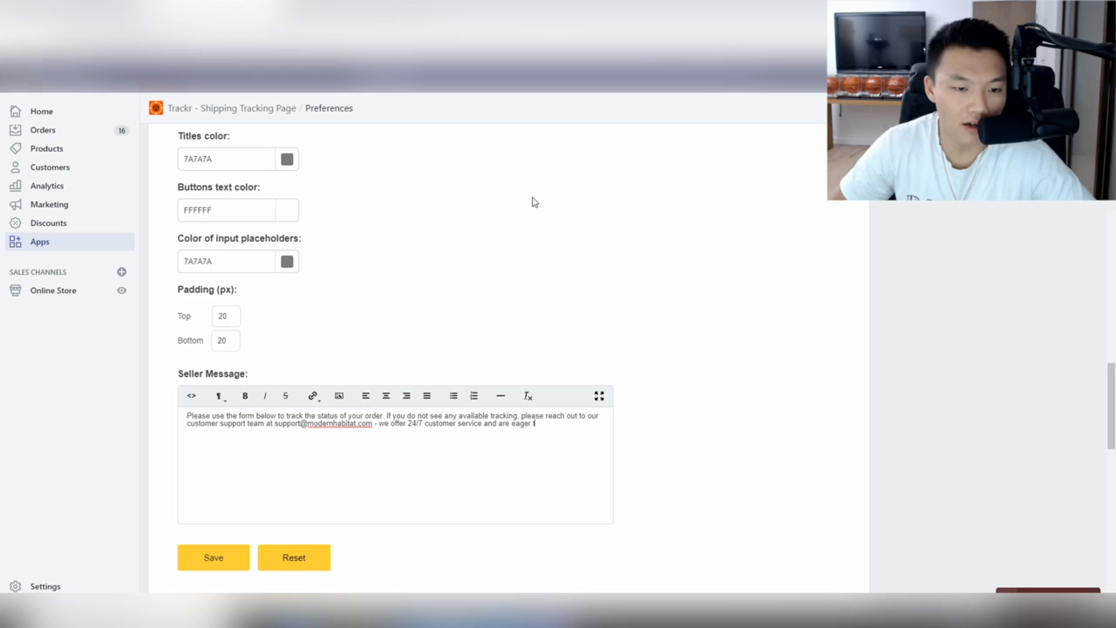
pyautogui.write('to assist you with your order.')
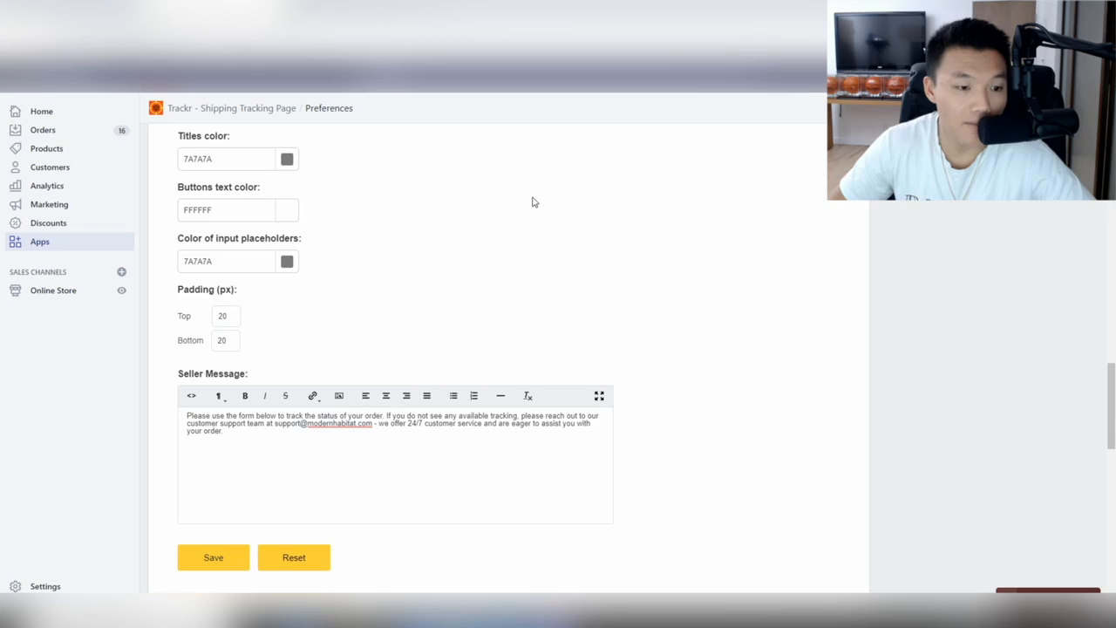
pyautogui.press('Return')
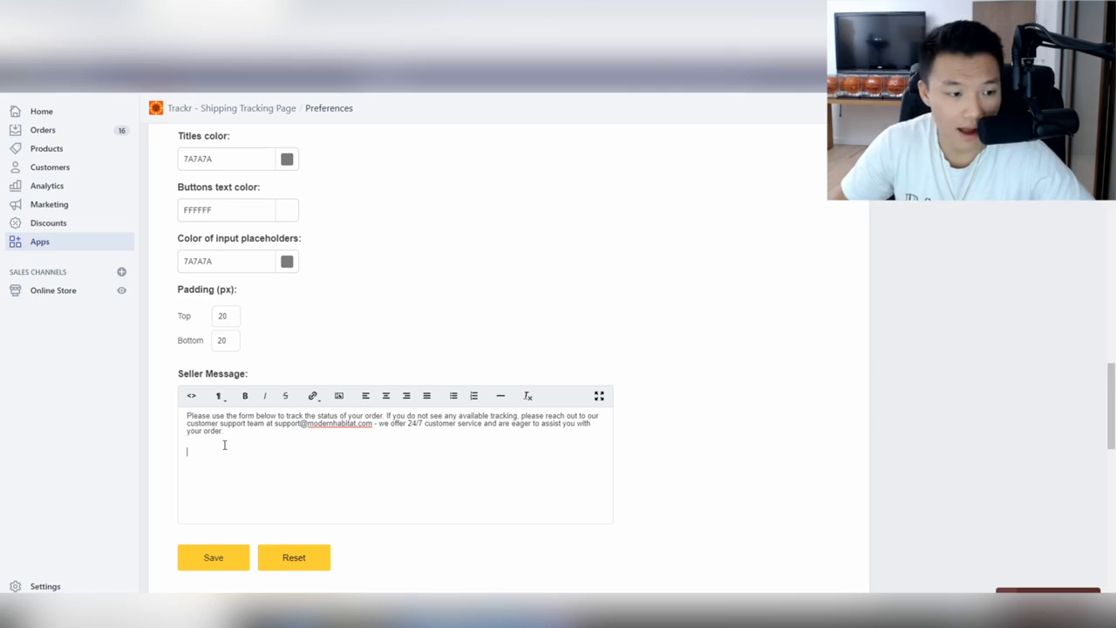
# Start the second paragraph: tracking numbers can take up to 7 days after shipment to activate.
pyautogui.write('f your tr')
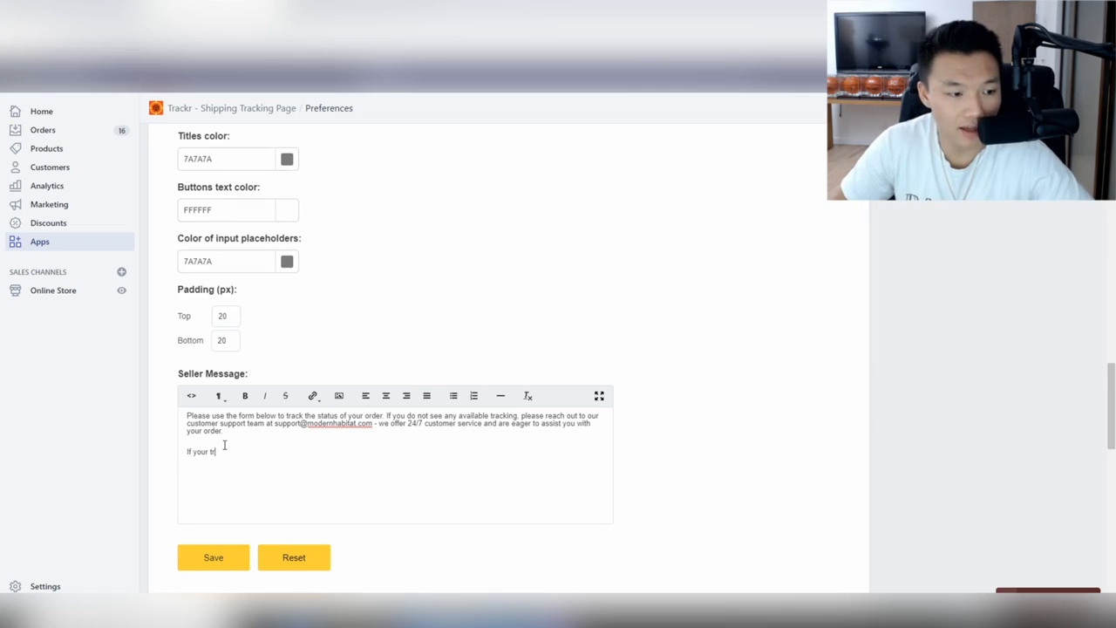
pyautogui.write('acking numb')
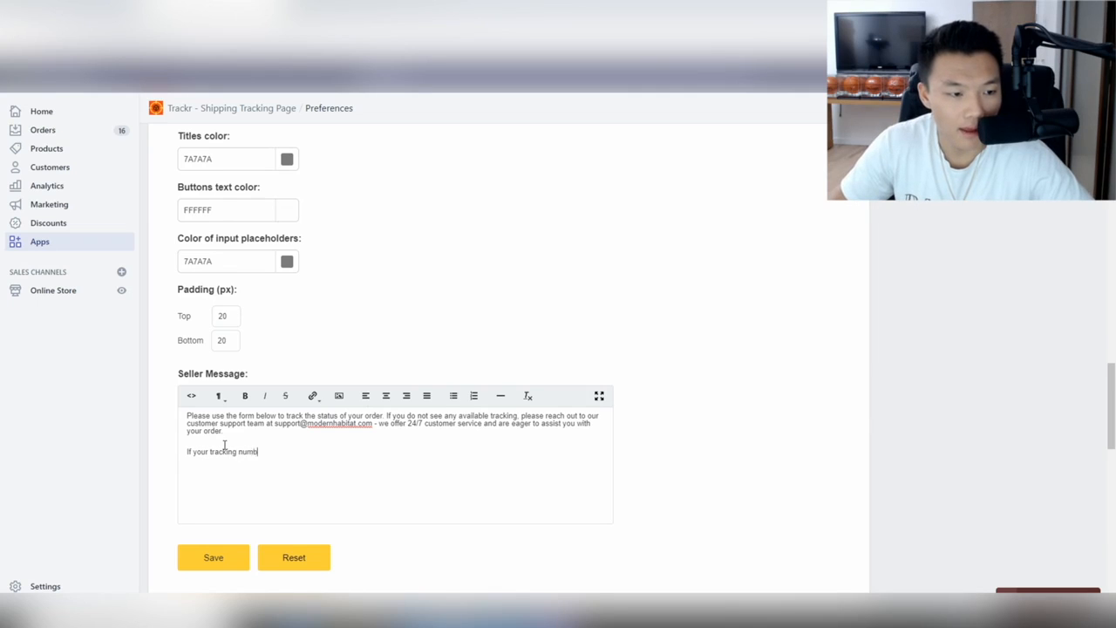
pyautogui.write("er isn't working, d")
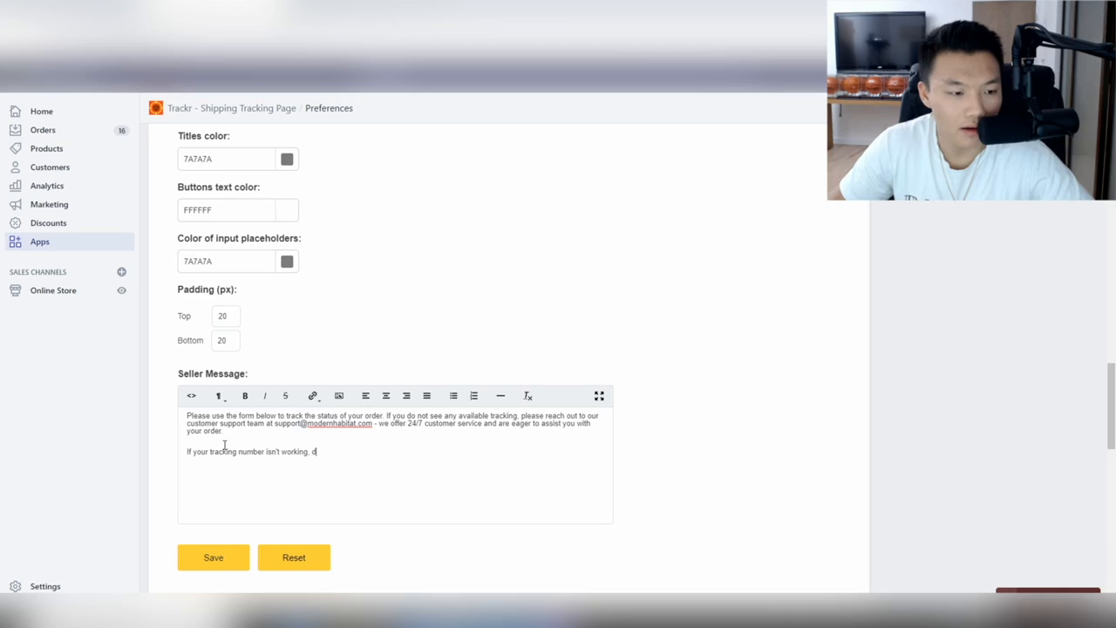
pyautogui.press('BackSpace')
pyautogui.press('BackSpace')
pyautogui.press('BackSpace')
pyautogui.press('BackSpace')
pyautogui.press('BackSpace')
pyautogui.press('BackSpace')
pyautogui.press('BackSpace')
pyautogui.press('BackSpace')
pyautogui.press('BackSpace')
pyautogui.press('BackSpace')
pyautogui.press('BackSpace')
pyautogui.press('BackSpace')
pyautogui.press('BackSpace')
pyautogui.press('BackSpace')
pyautogui.press('BackSpace')
pyautogui.press('BackSpace')
pyautogui.press('BackSpace')
pyautogui.press('BackSpace')
pyautogui.press('BackSpace')
pyautogui.press('BackSpace')
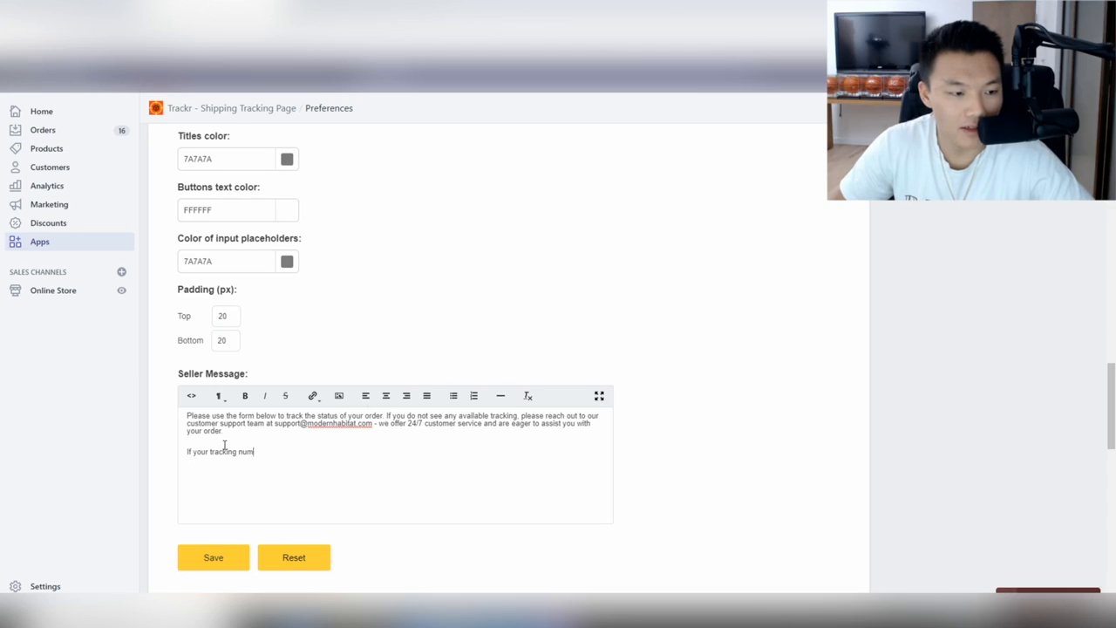
pyautogui.press('BackSpace')
pyautogui.press('BackSpace')
pyautogui.write("Don't worry if your ")
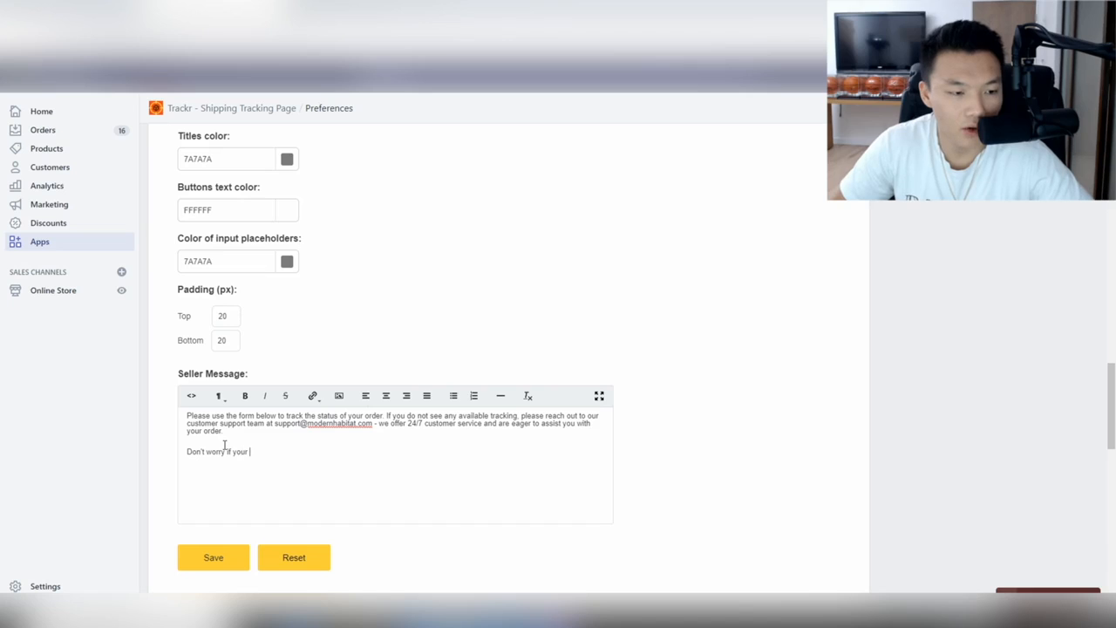
pyautogui.write('tracking n')
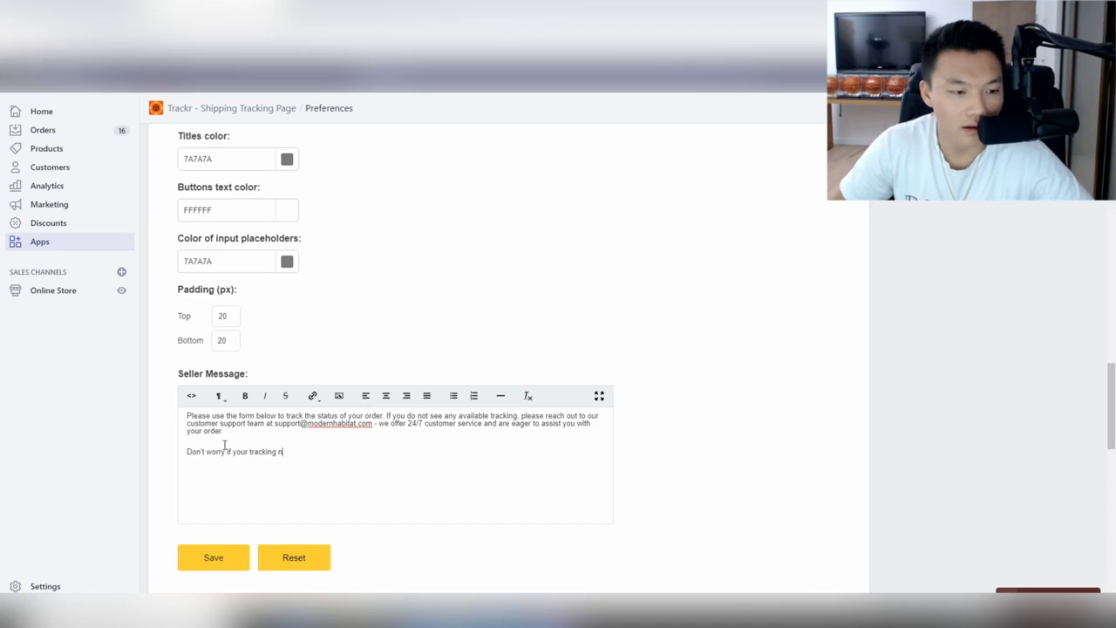
pyautogui.write('umber is not active, it can take')
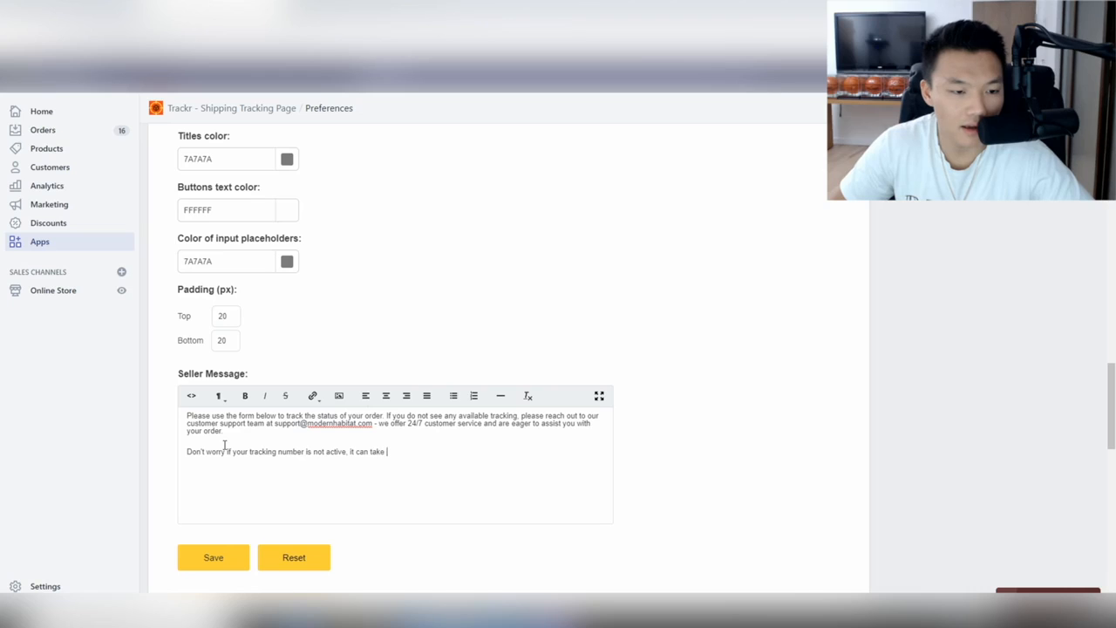
pyautogui.write('up to 7 da')
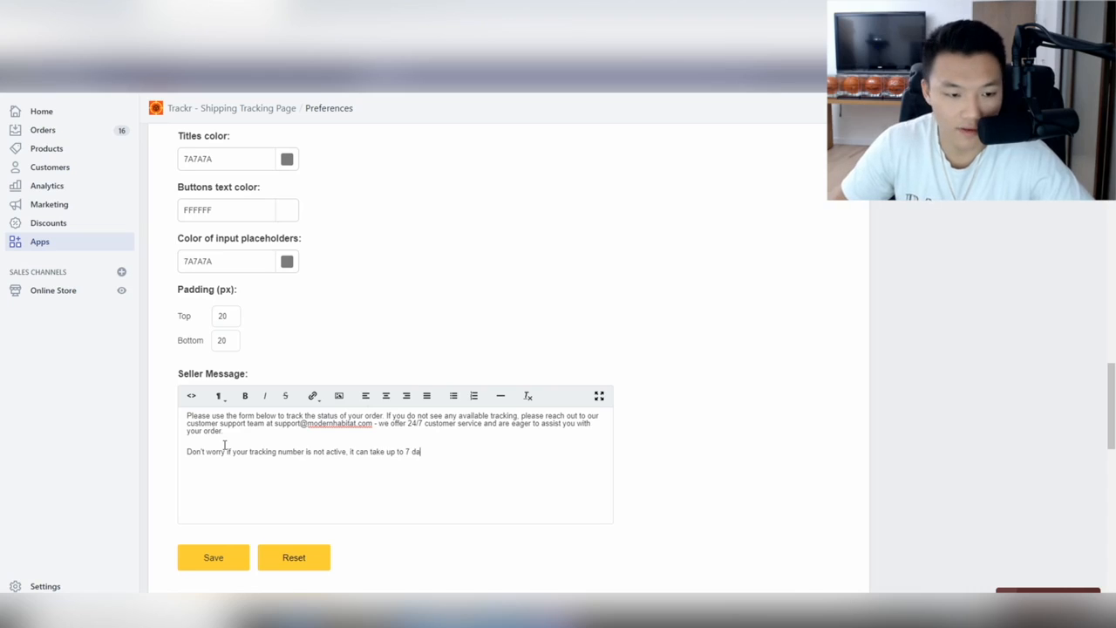
pyautogui.write('ys after shiopm')
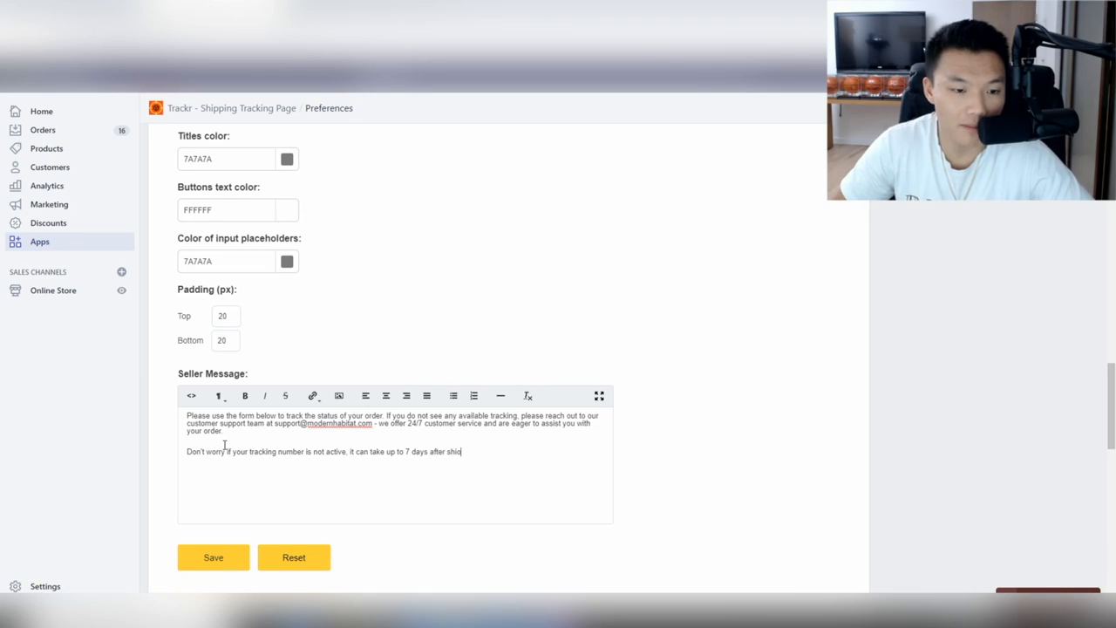
pyautogui.write('meent for our lg')
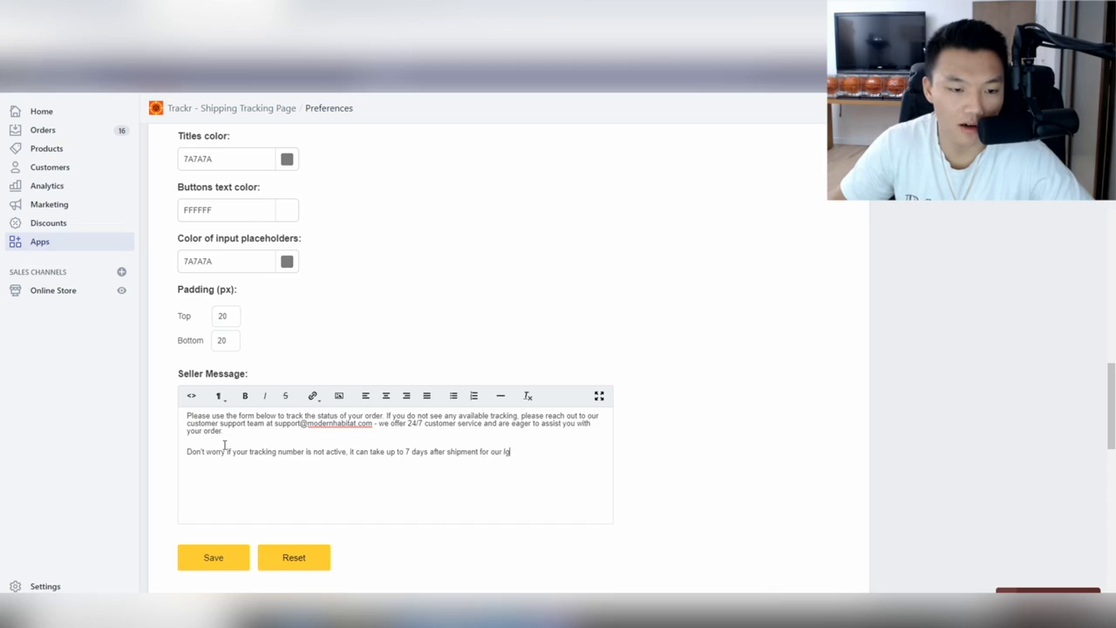
pyautogui.write('otics')
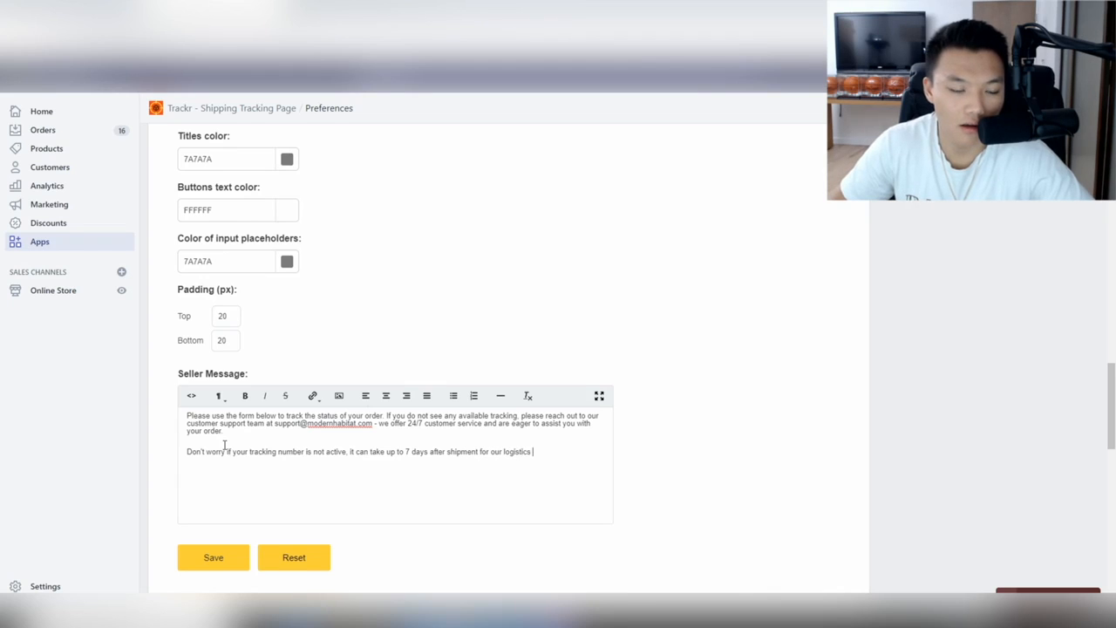
pyautogui.write(' partners to activ')
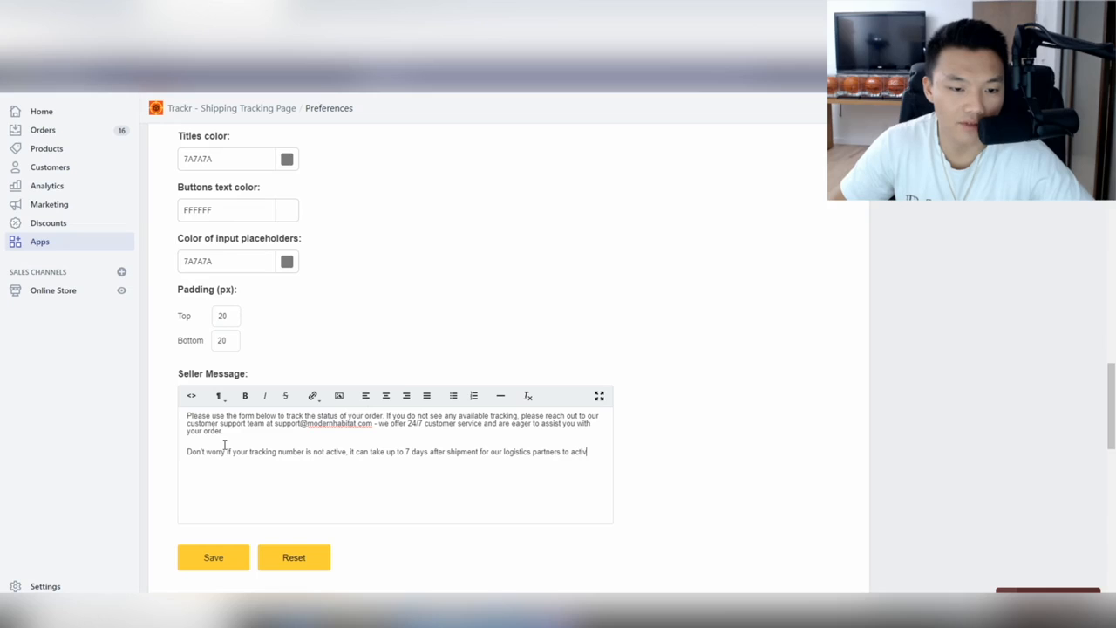
pyautogui.write('itat')
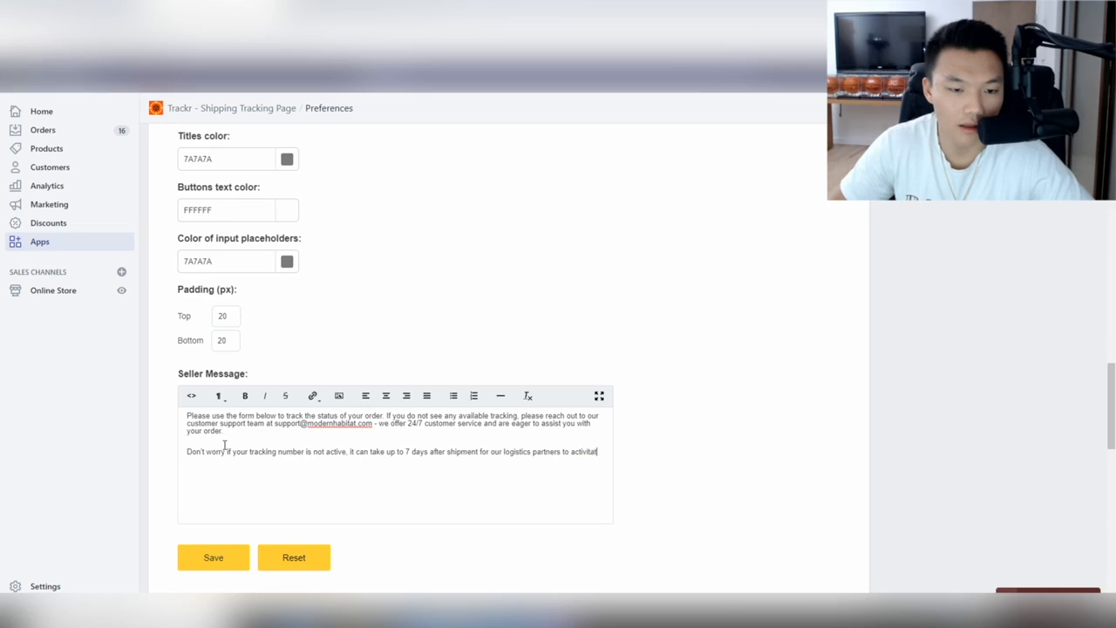
pyautogui.write('e a tracking numb')
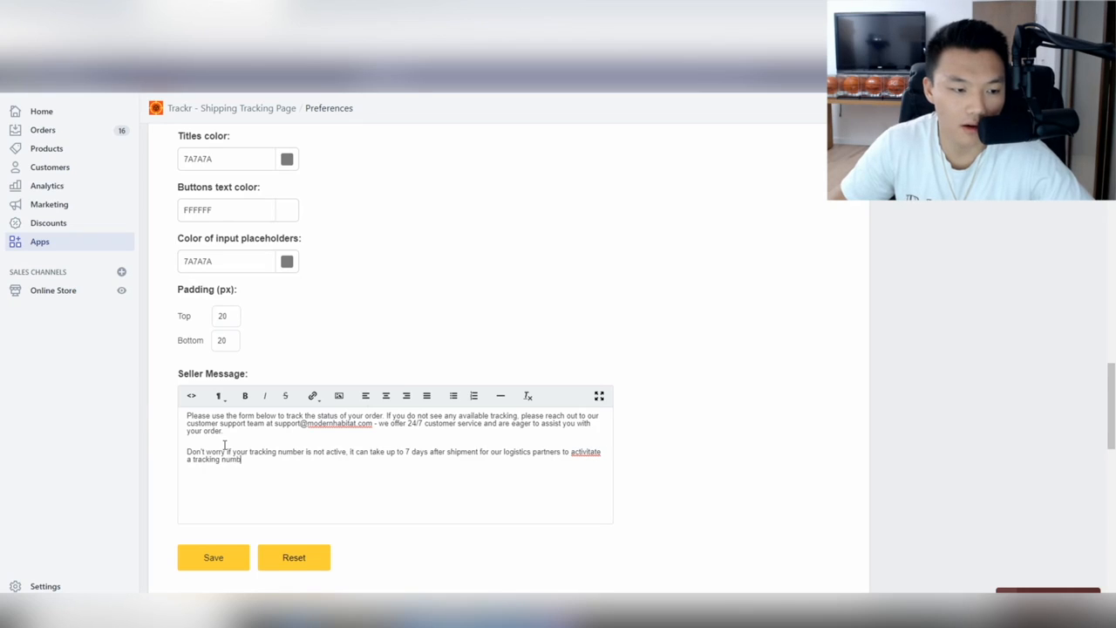
pyautogui.write('er.')
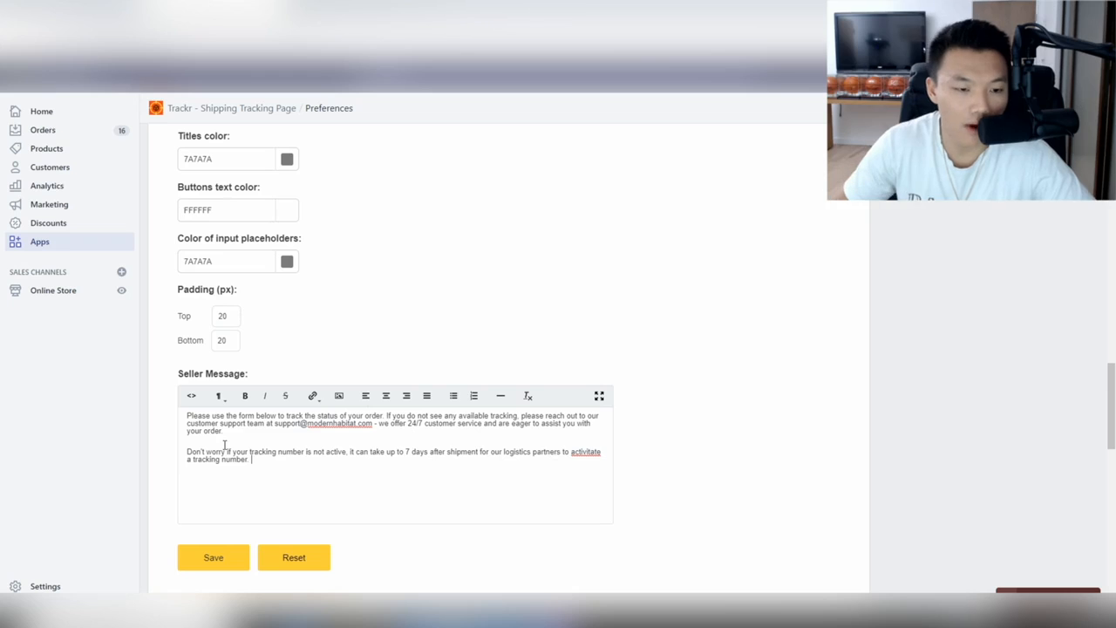
# Correct 'activitate' to 'activate' and add 'Rest assured that you will receive the item that you've ordered.'.
pyautogui.rightClick(578, 450)
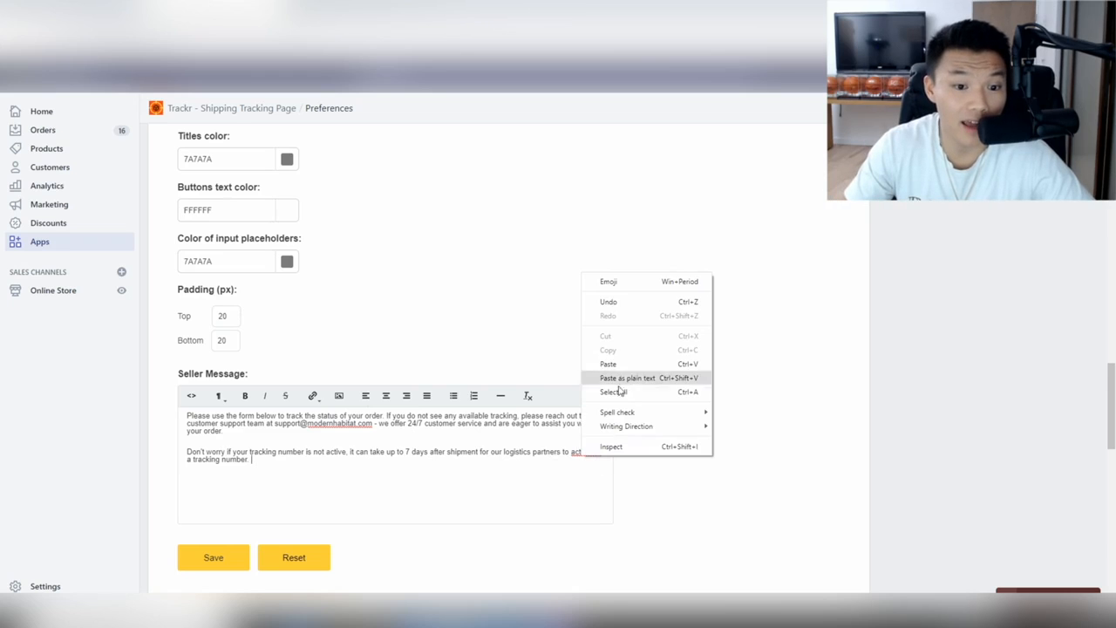
pyautogui.press('Escape')
pyautogui.rightClick(593, 452)
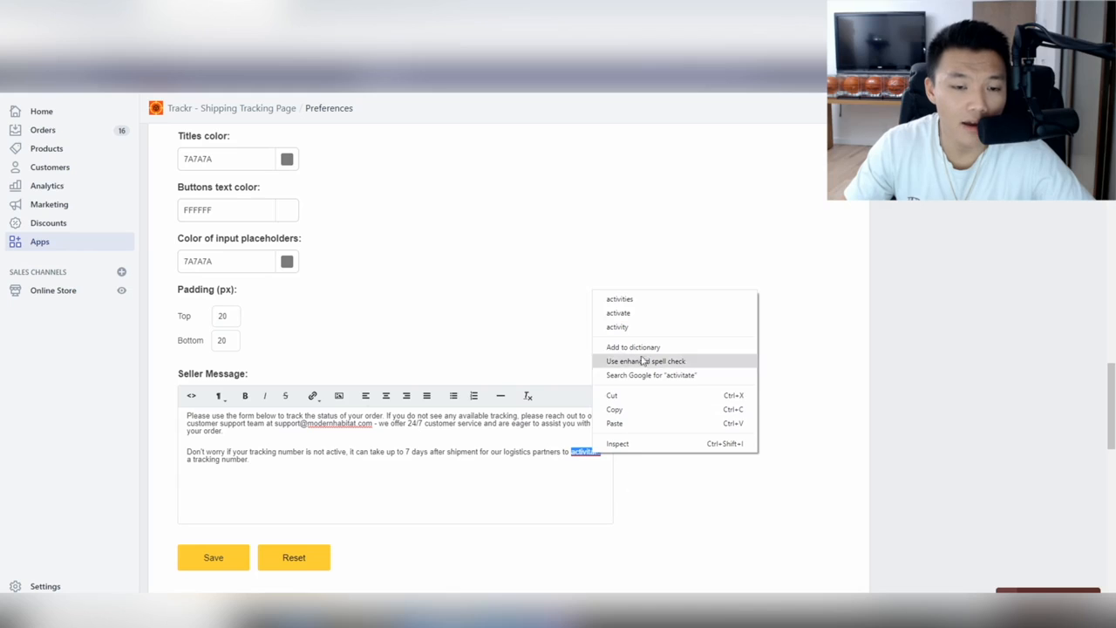
pyautogui.click(636, 316)
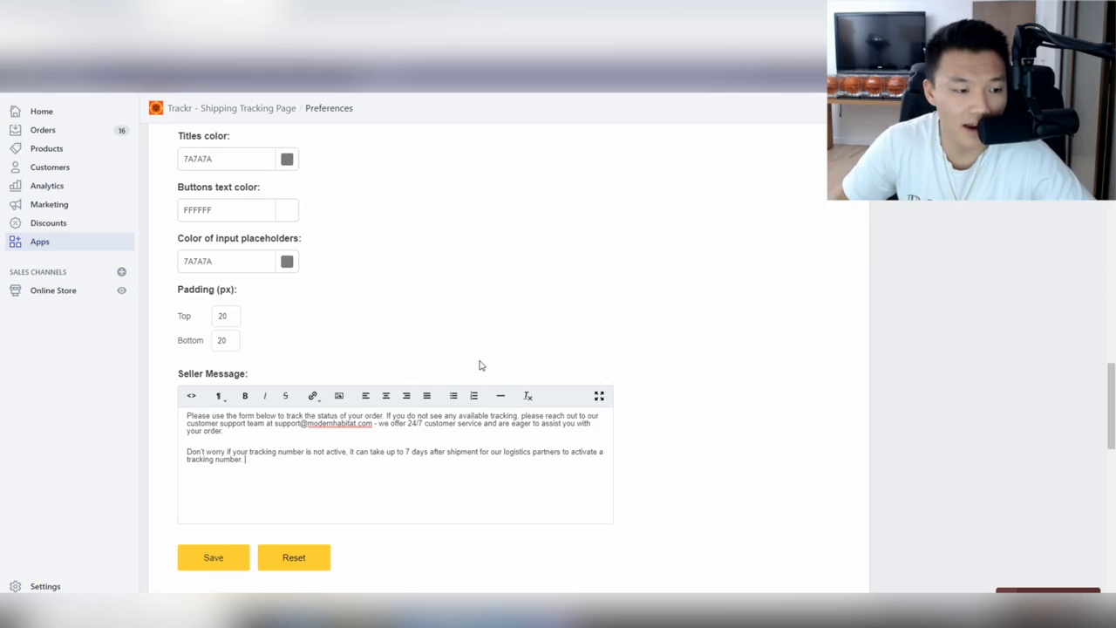
pyautogui.write('Rest assured that yo')
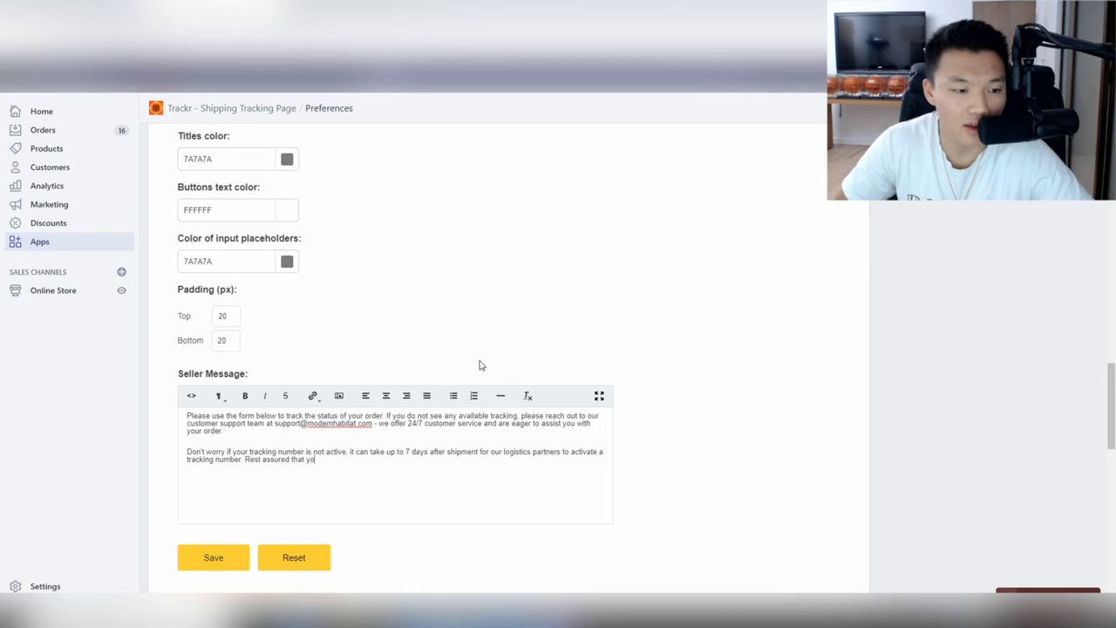
pyautogui.write('u will receive')
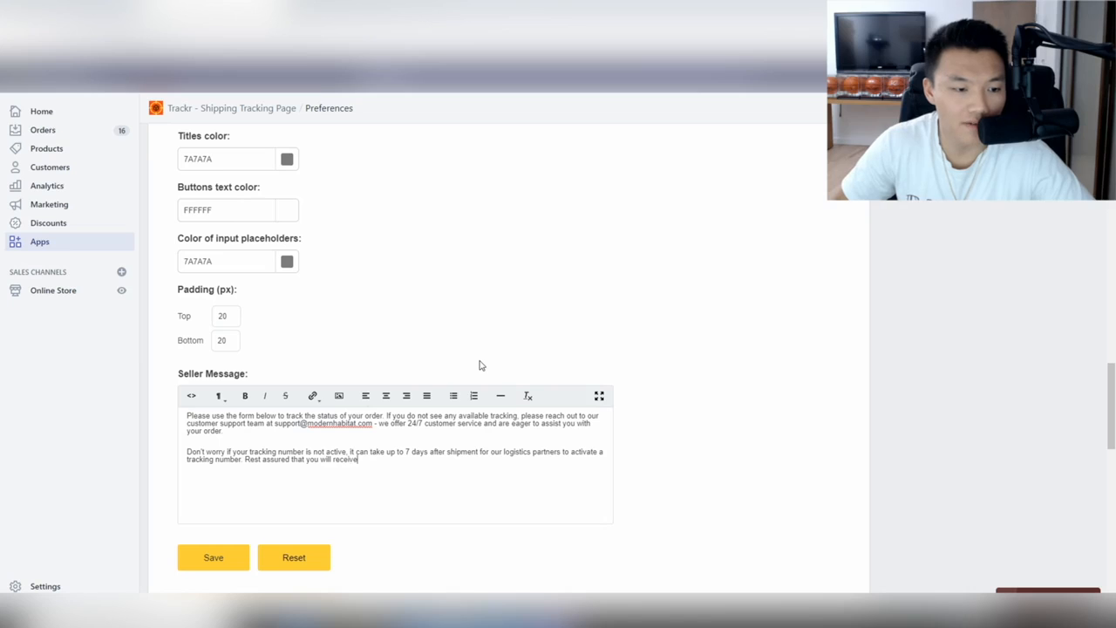
pyautogui.write(" the item that you've")
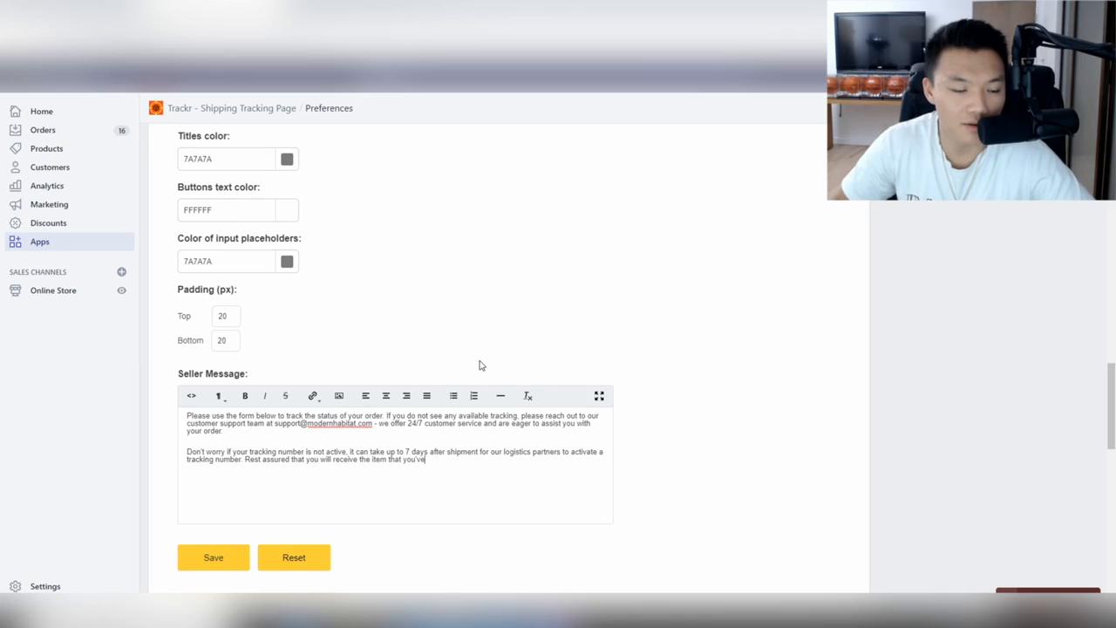
pyautogui.write(' orderede')
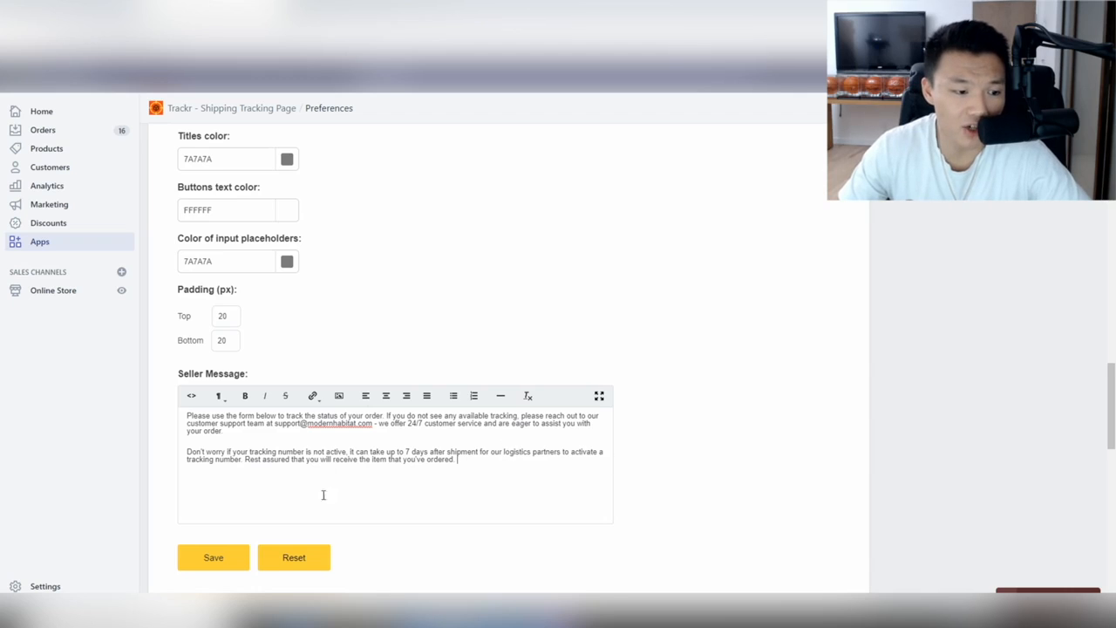
# Scroll up through the Trackr Preferences and back down to the Seller Message.
pyautogui.scroll(10, 449, 262)
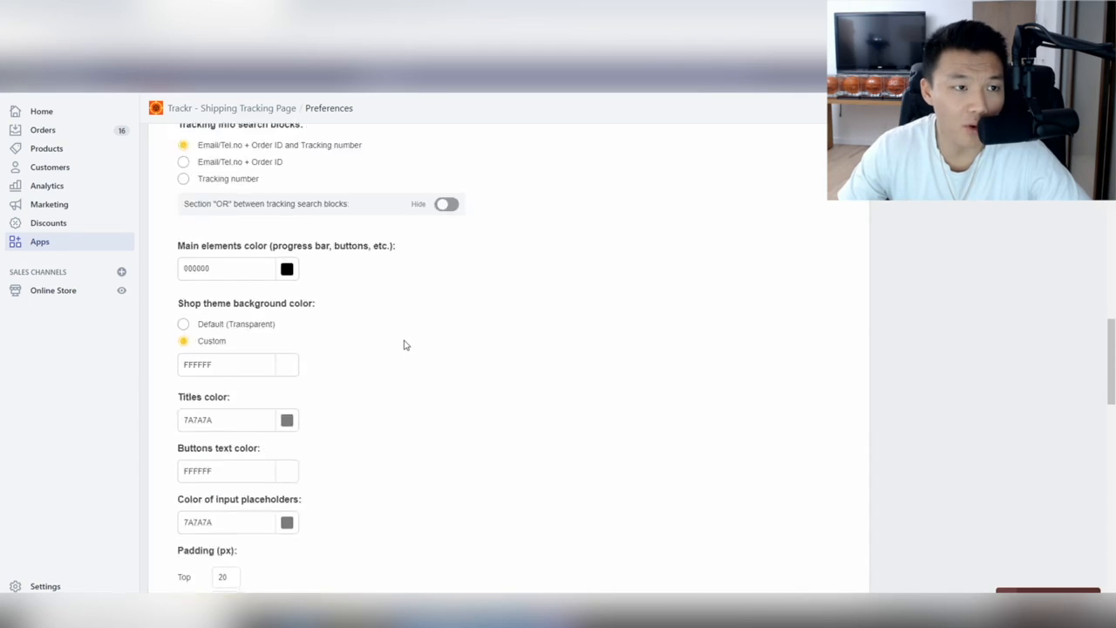
pyautogui.scroll(-10, 403, 346)
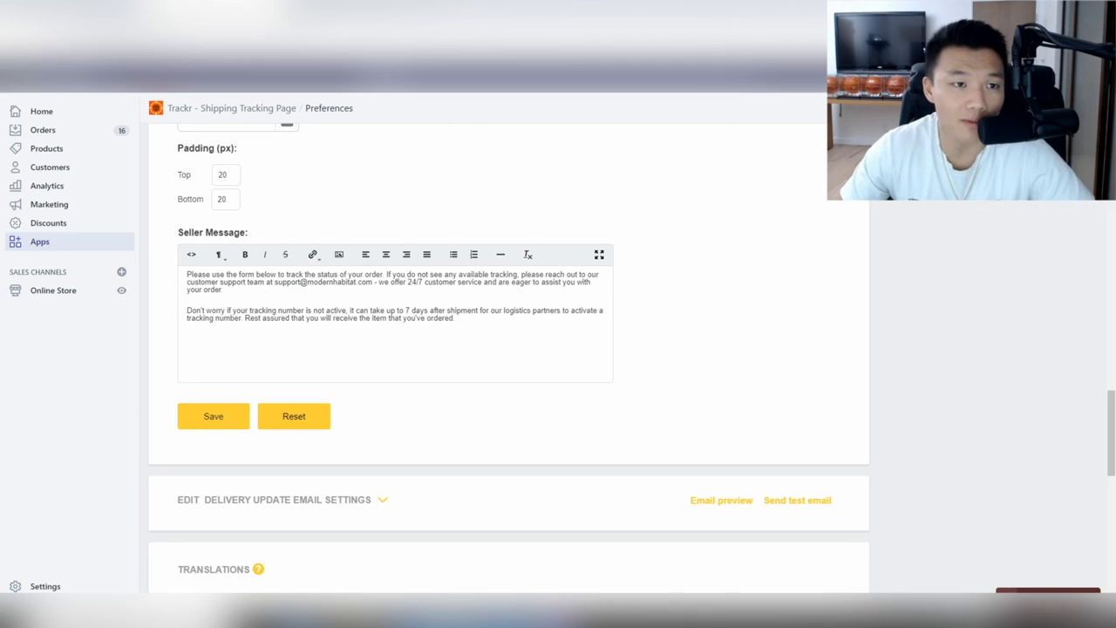
# Search '17 track' in a new tab, open the 17TRACK site and accept its terms.
pyautogui.hotkey('ctrl', 't')
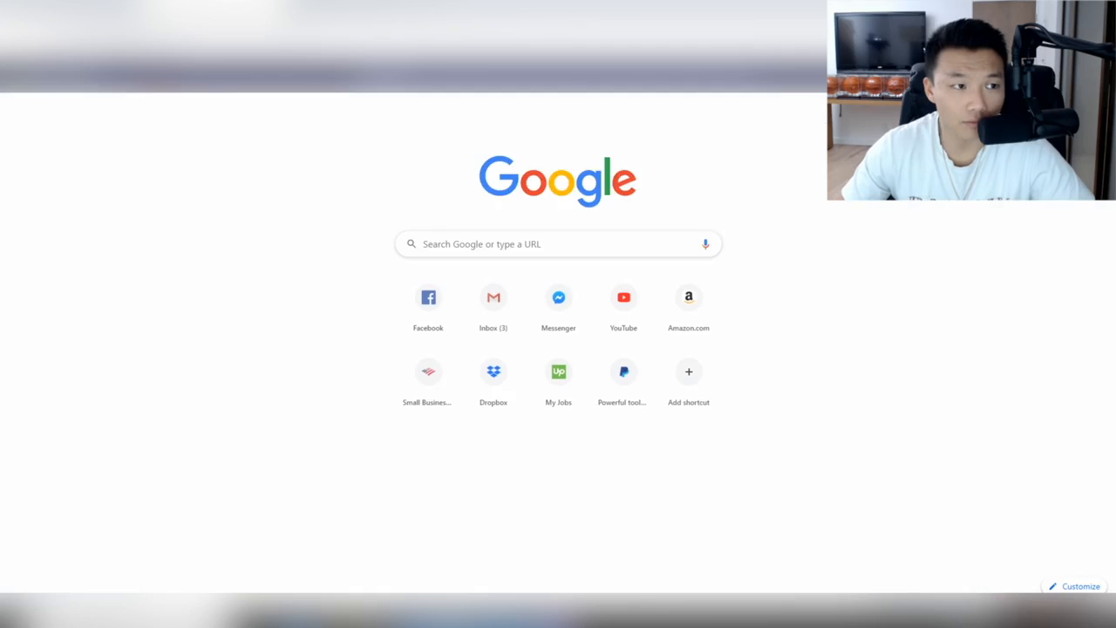
pyautogui.write('17 track')
pyautogui.press('Return')
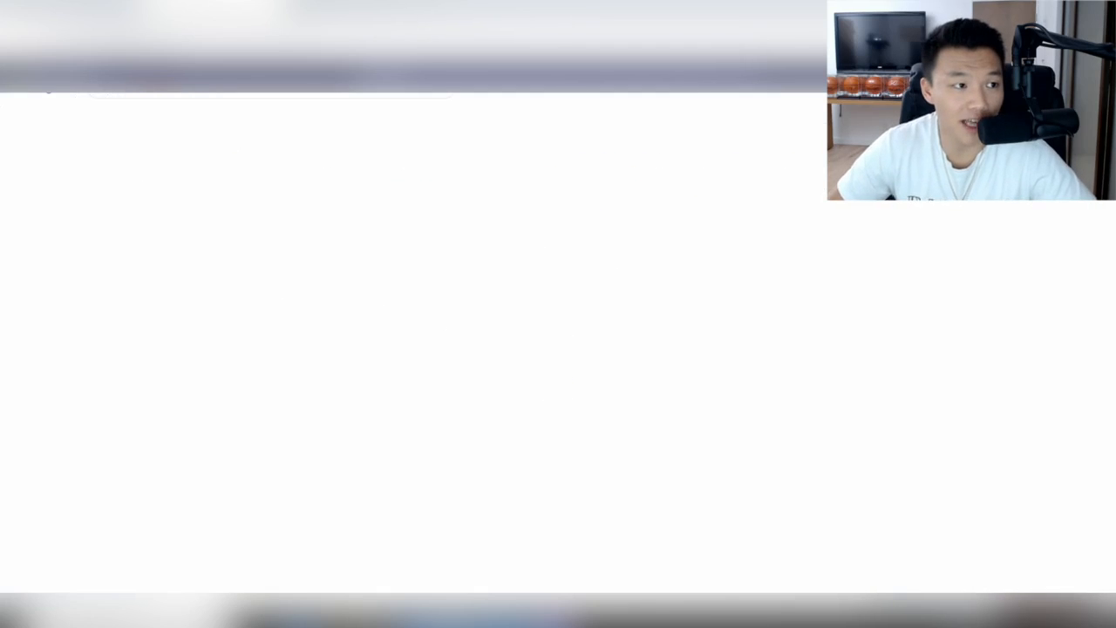
pyautogui.click(322, 182)
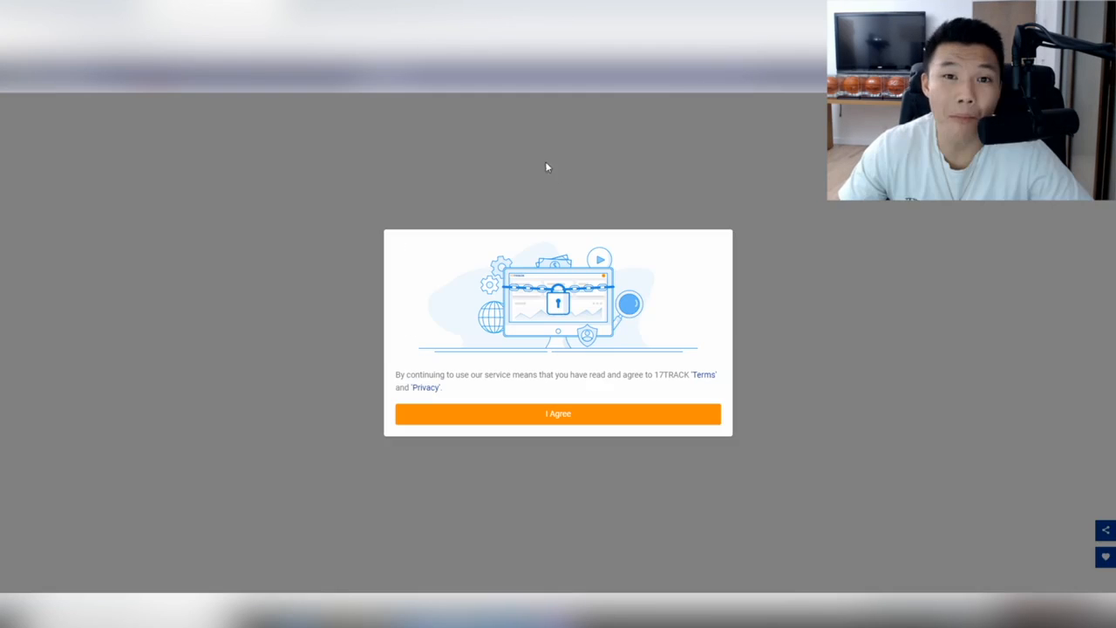
pyautogui.click(606, 414)
# Look over the 17TRACK page, select its tracking-number box, then return to the theme editor preview.
pyautogui.scroll(-2, 605, 414)
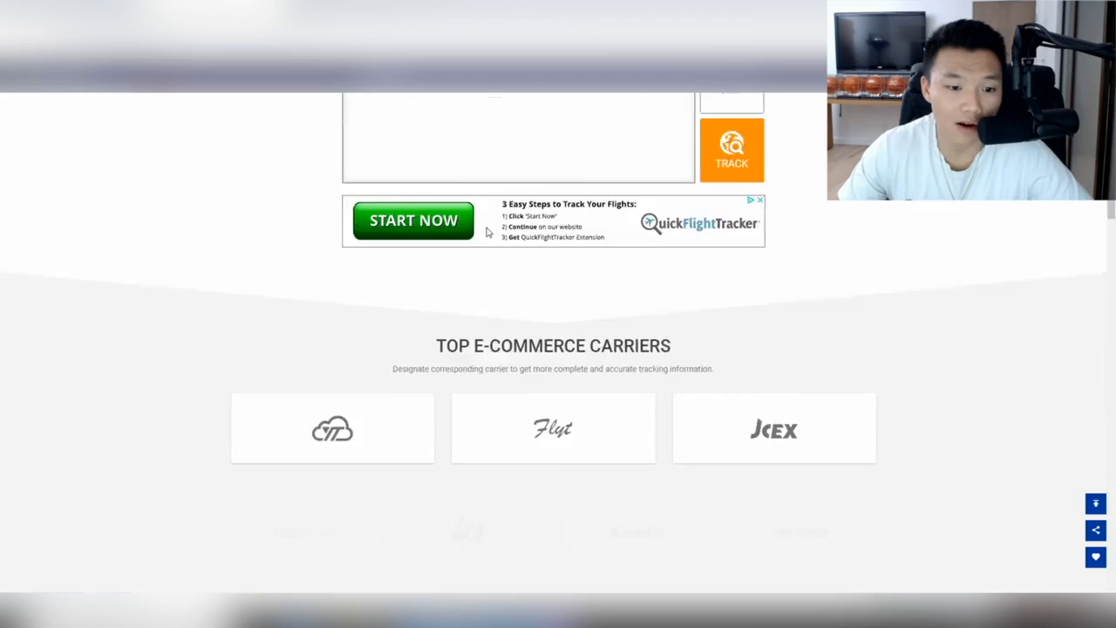
pyautogui.scroll(2, 486, 229)
pyautogui.scroll(-15, 485, 244)
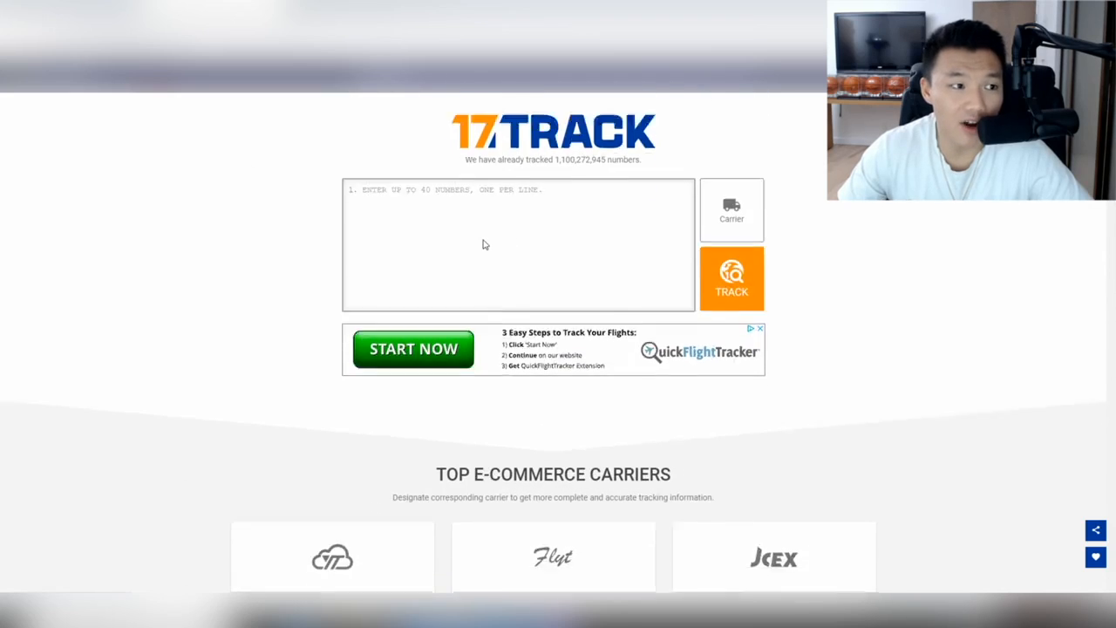
pyautogui.scroll(15, 484, 245)
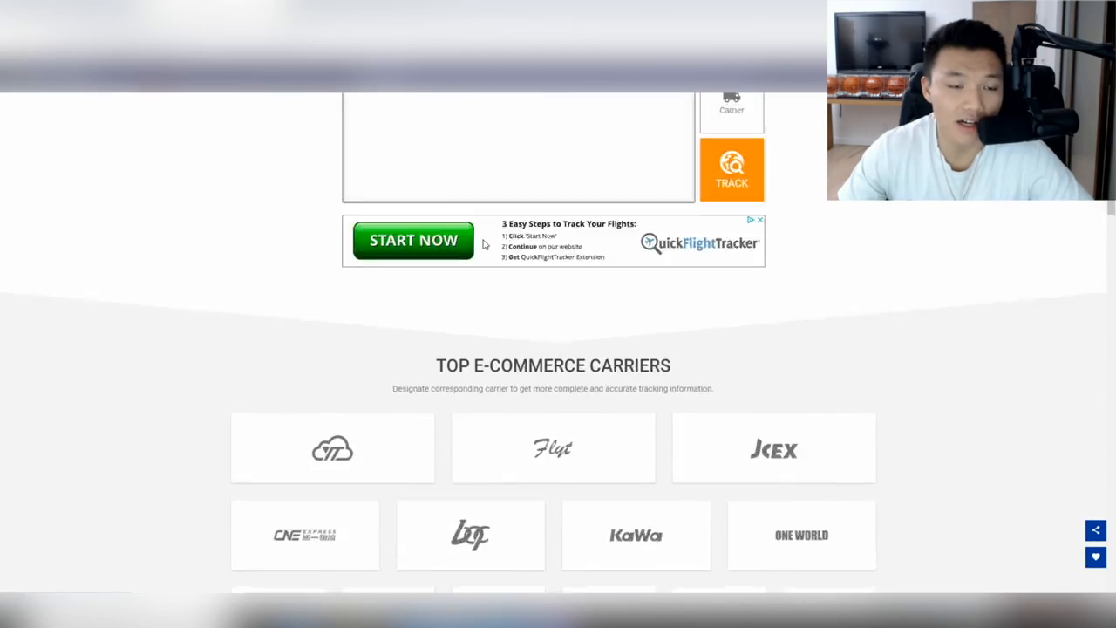
pyautogui.click(436, 231)
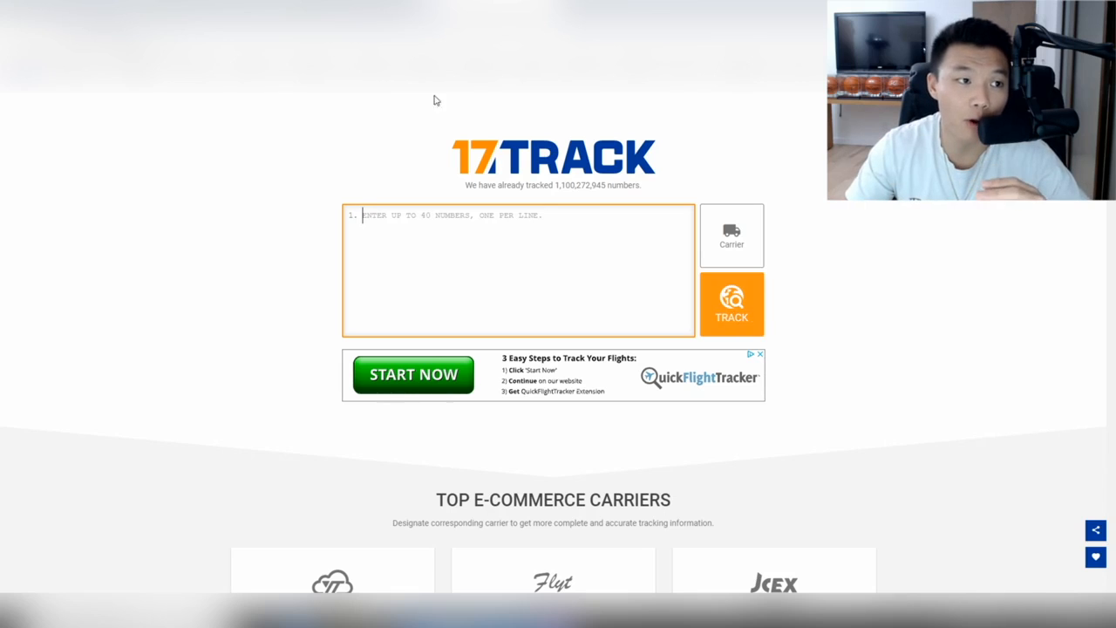
pyautogui.click(476, 11)
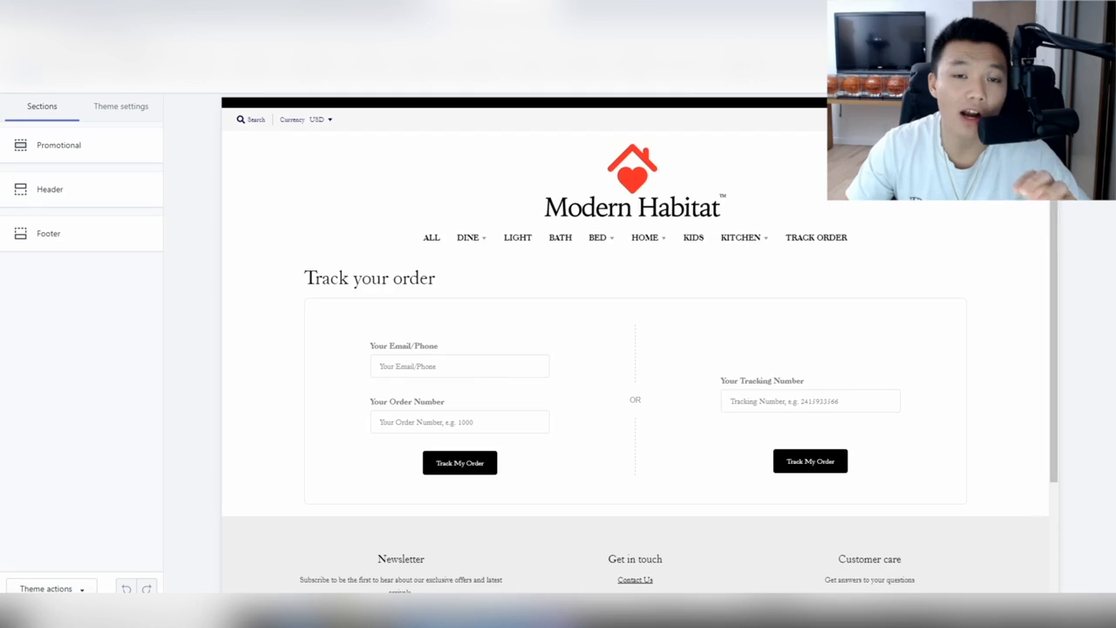
# Switch tabs away from the Track your order preview and scroll up the page.
pyautogui.click(433, 11)
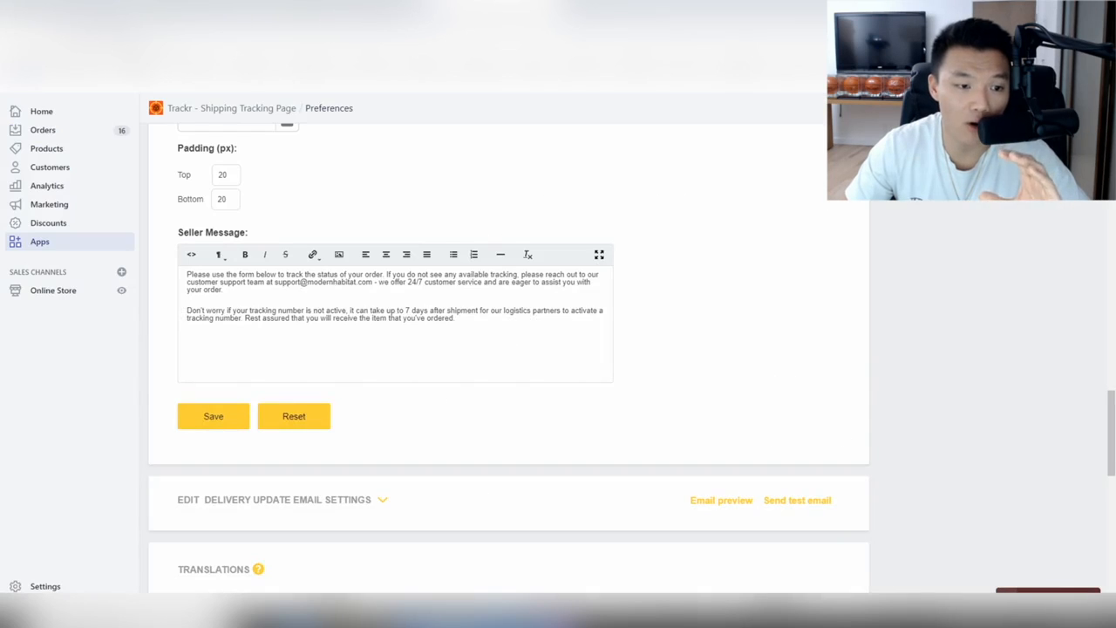
pyautogui.scroll(3, 434, 339)
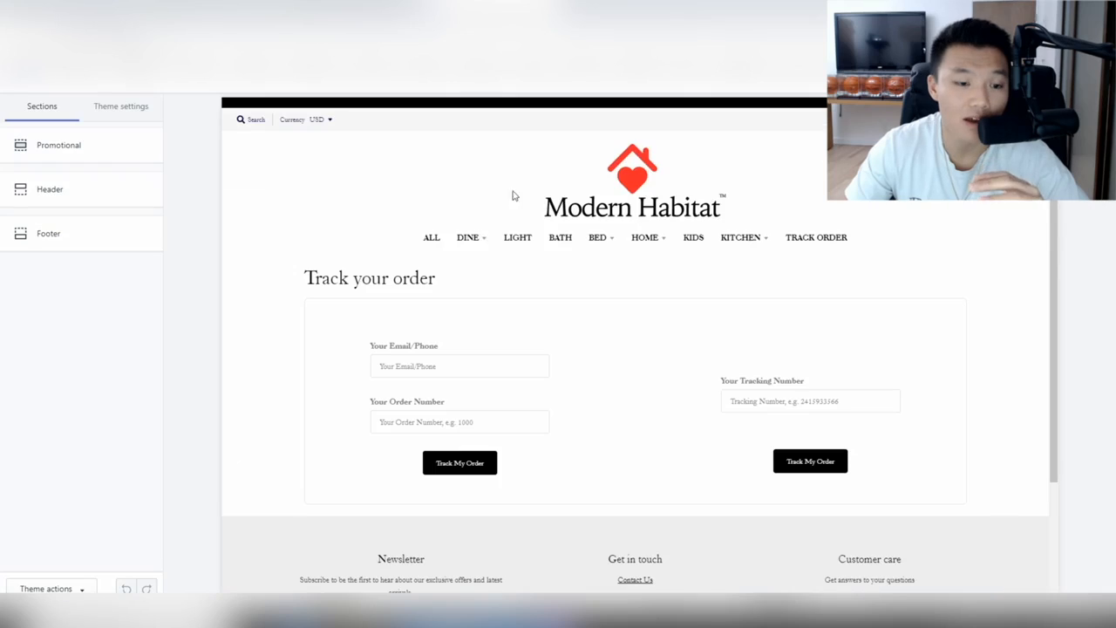